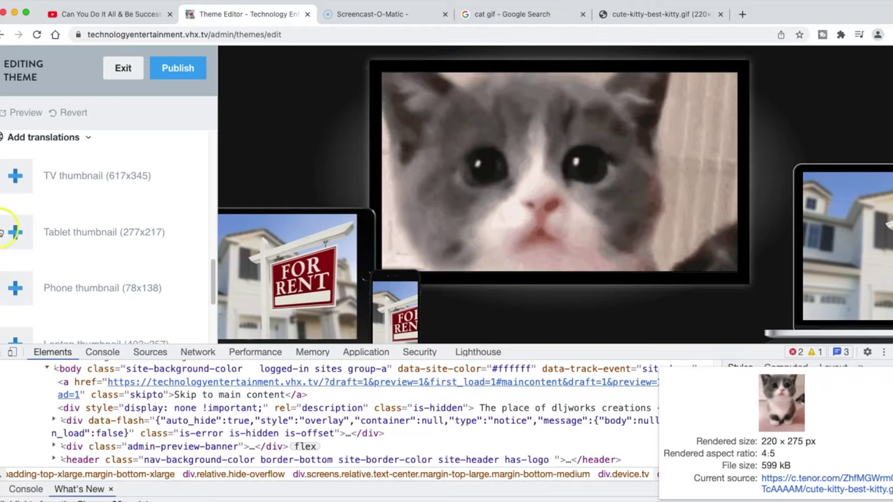
- Examine the TV mockup's animated kitten image in the "Watch from anywhere" section of the theme preview
scroll(668, 274, "up", 3)
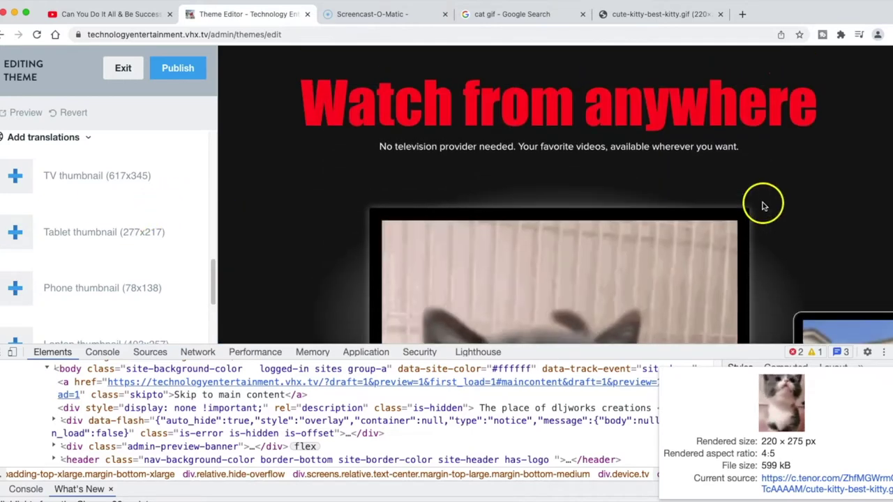
scroll(763, 203, "down", 5)
scroll(701, 246, "up", 5)
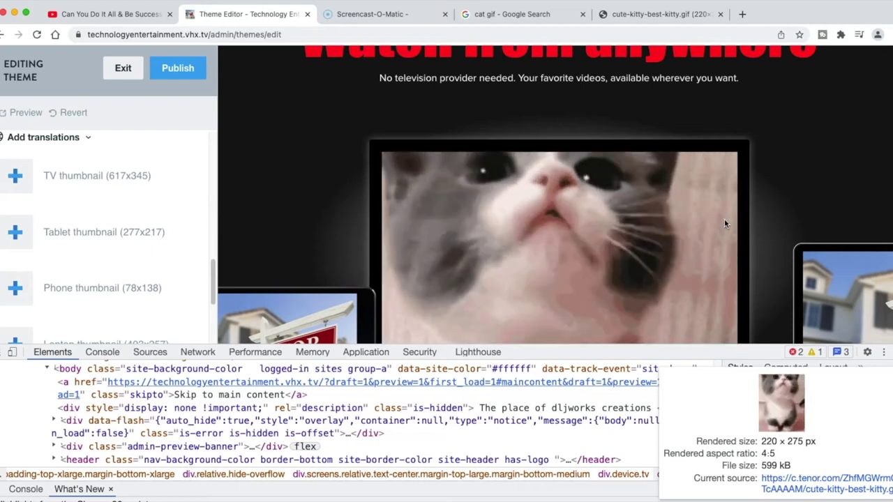
scroll(738, 210, "down", 2)
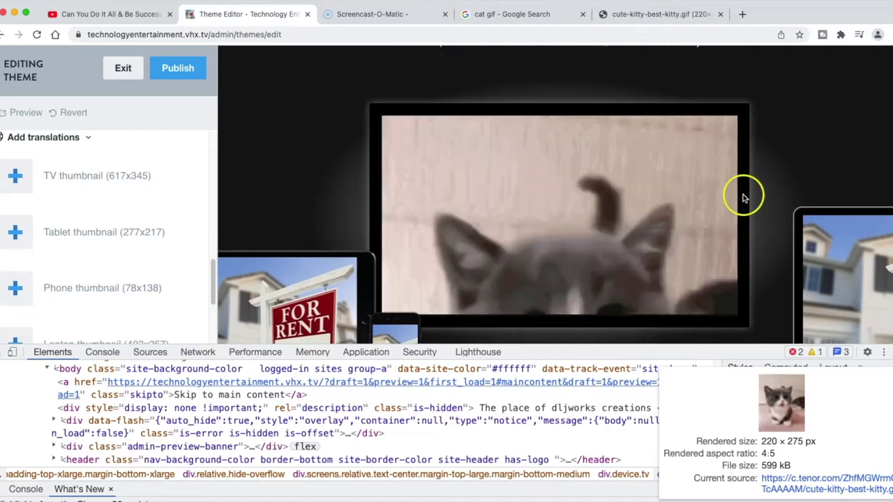
scroll(341, 233, "up", 3)
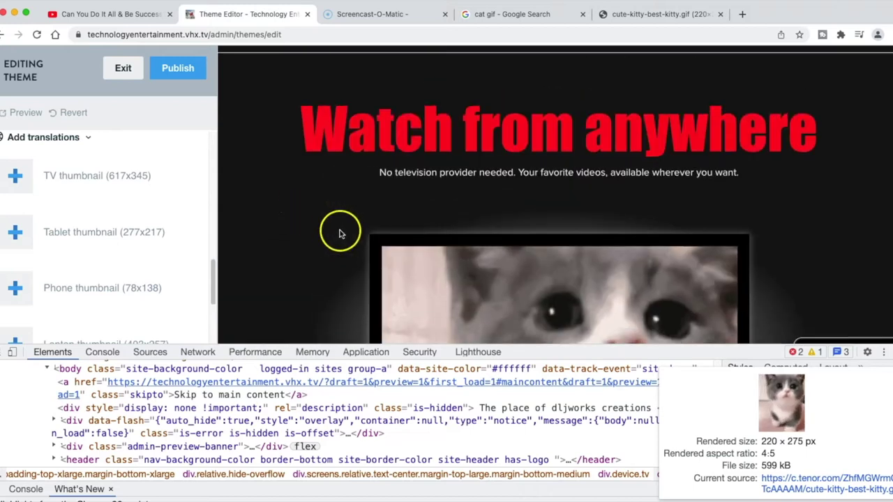
scroll(342, 233, "down", 4)
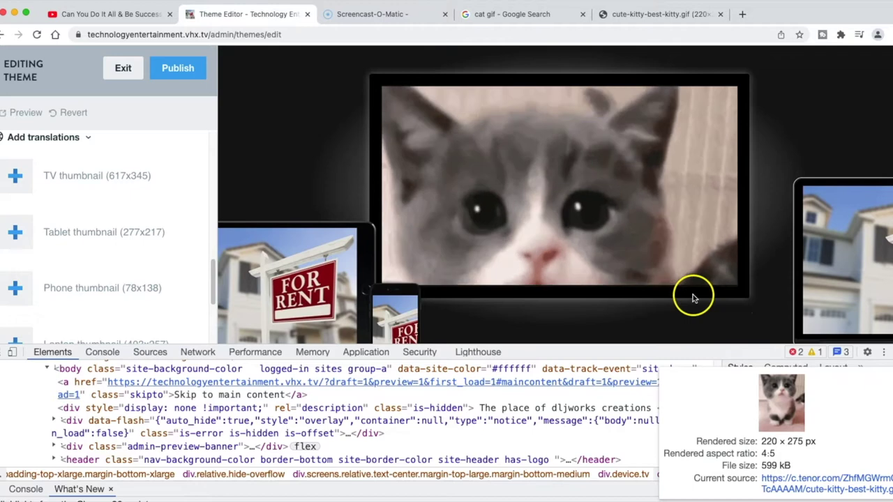
scroll(778, 297, "up", 3)
scroll(780, 298, "up", 10)
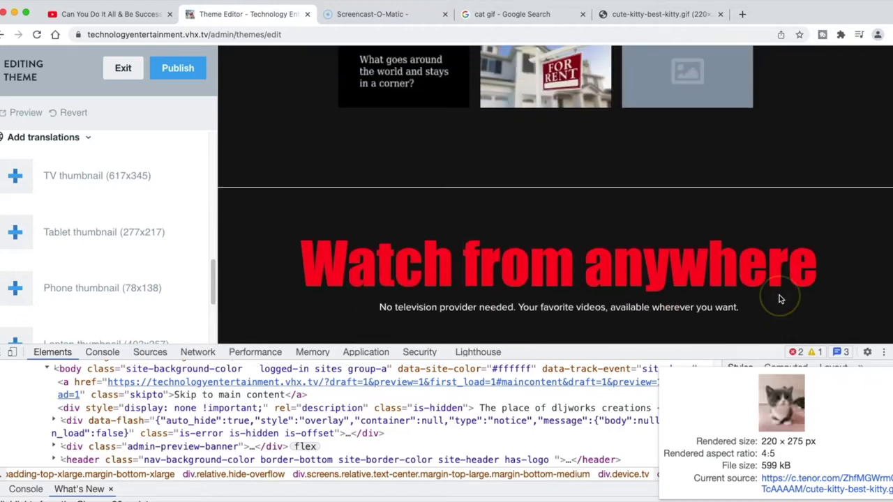
scroll(406, 224, "down", 3)
scroll(407, 225, "down", 5)
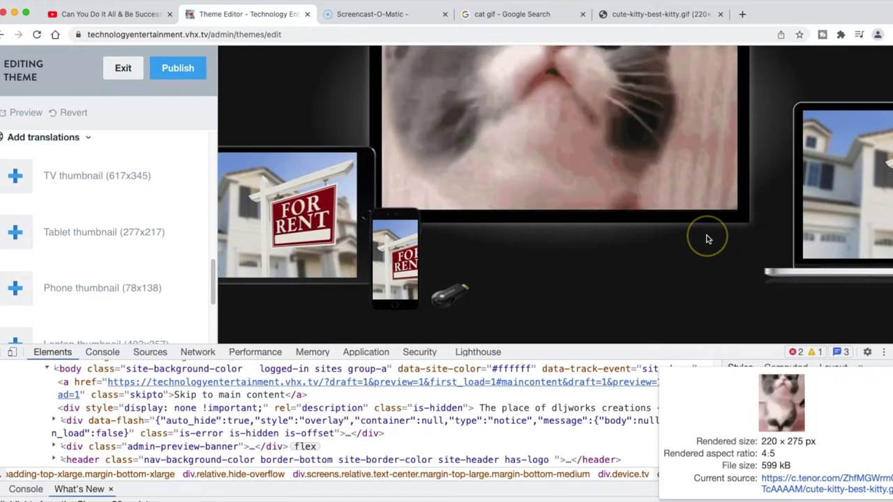
scroll(707, 239, "up", 4)
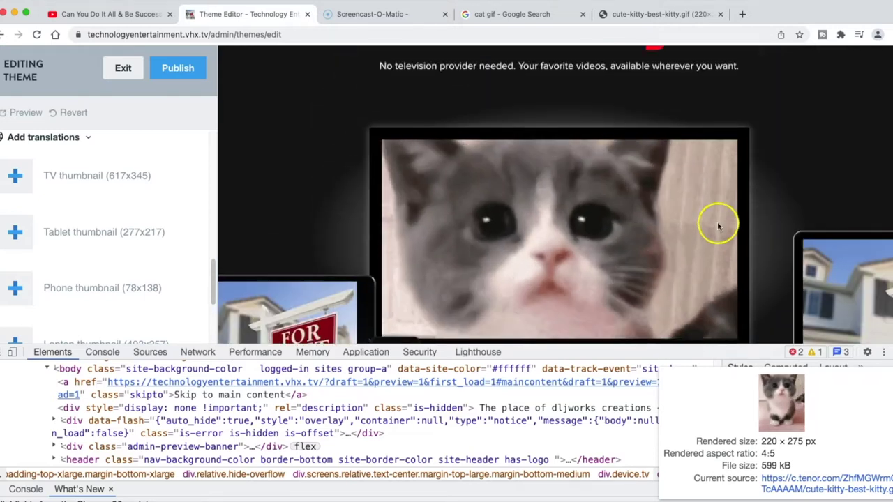
scroll(754, 253, "down", 4)
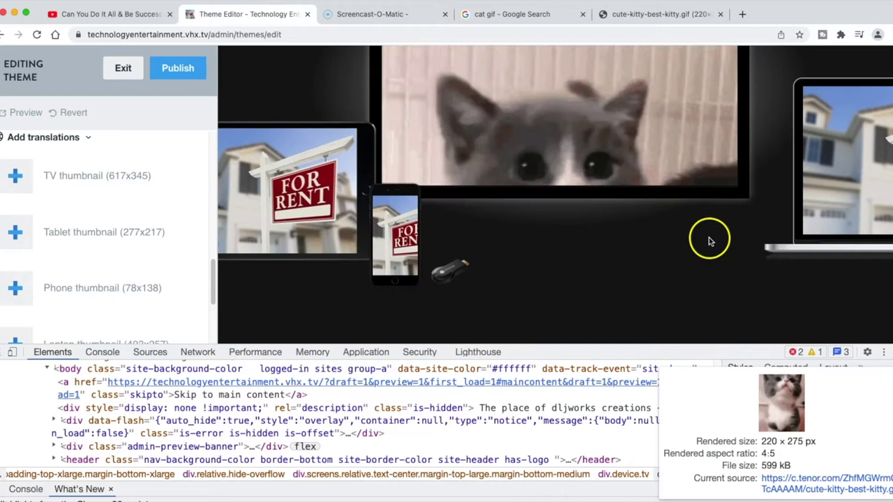
scroll(710, 241, "up", 3)
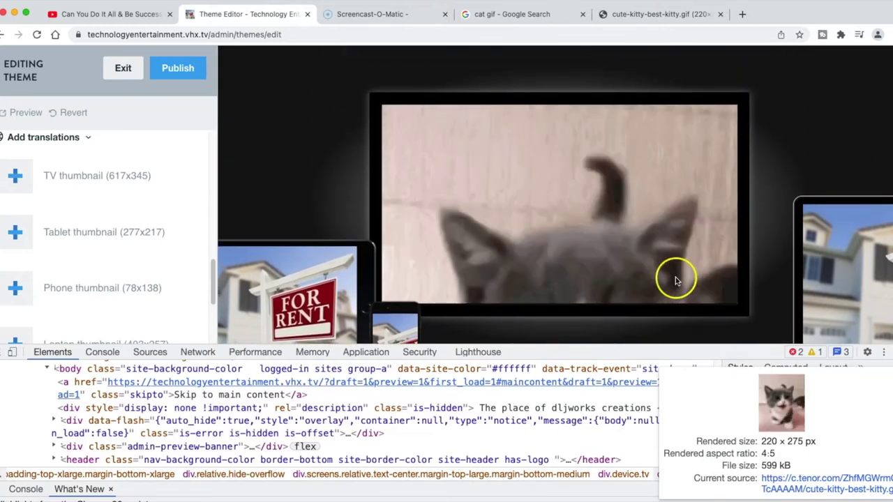
scroll(726, 213, "down", 1)
scroll(726, 212, "down", 1)
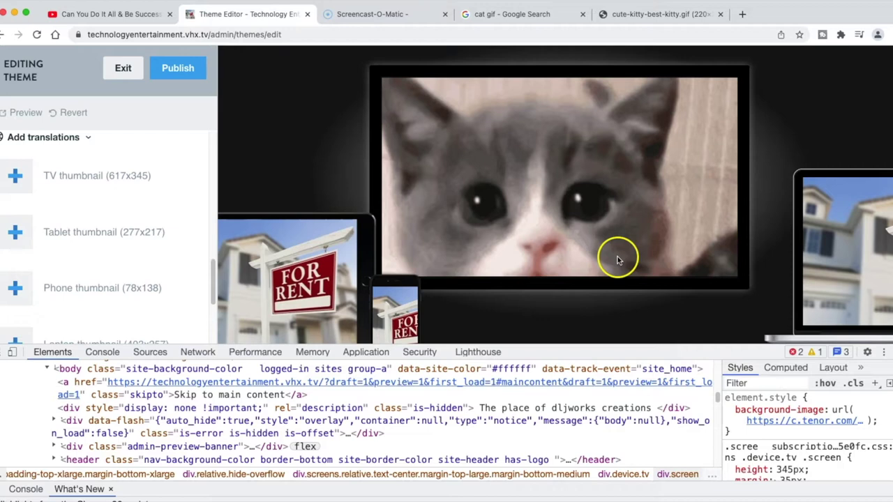
- Compare the "Coming Soon" section with the TV, tablet, phone and laptop mockups in the theme preview
scroll(781, 219, "up", 10)
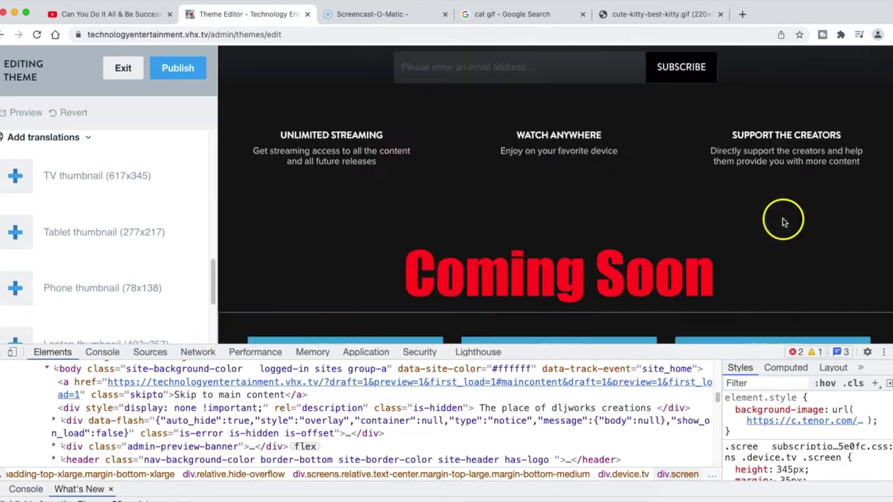
scroll(530, 179, "down", 5)
scroll(747, 176, "down", 10)
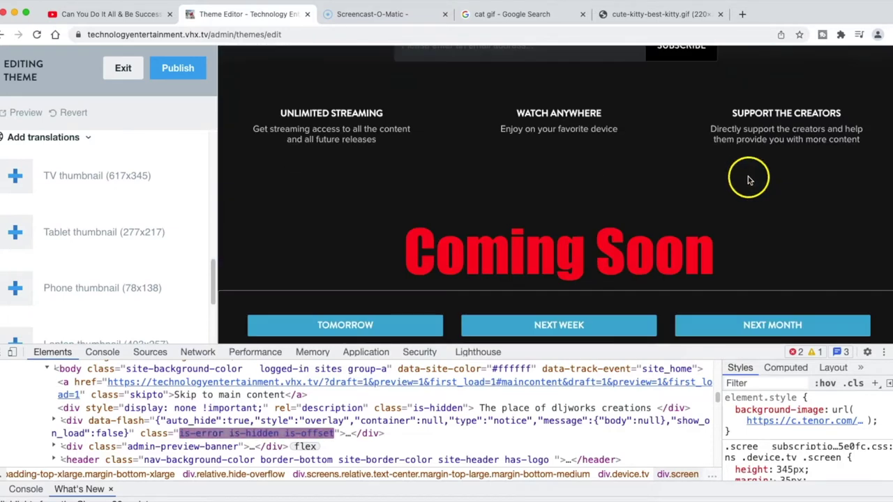
scroll(747, 178, "down", 5)
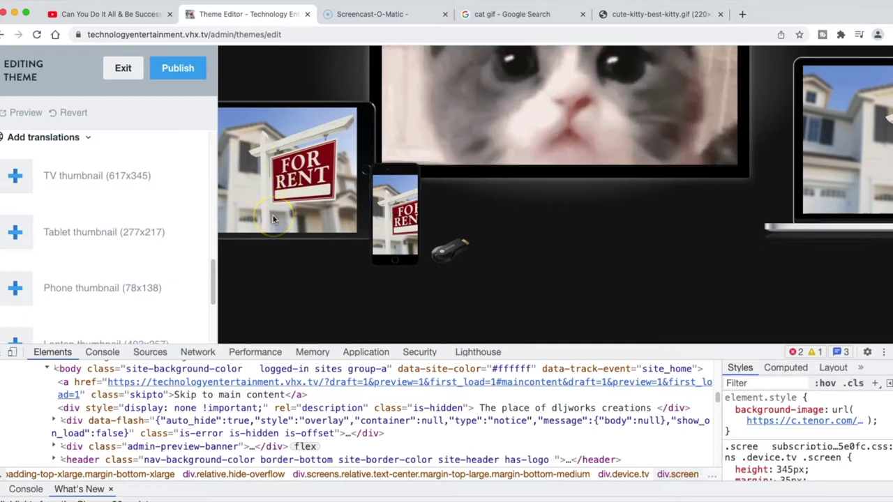
scroll(273, 216, "up", 3)
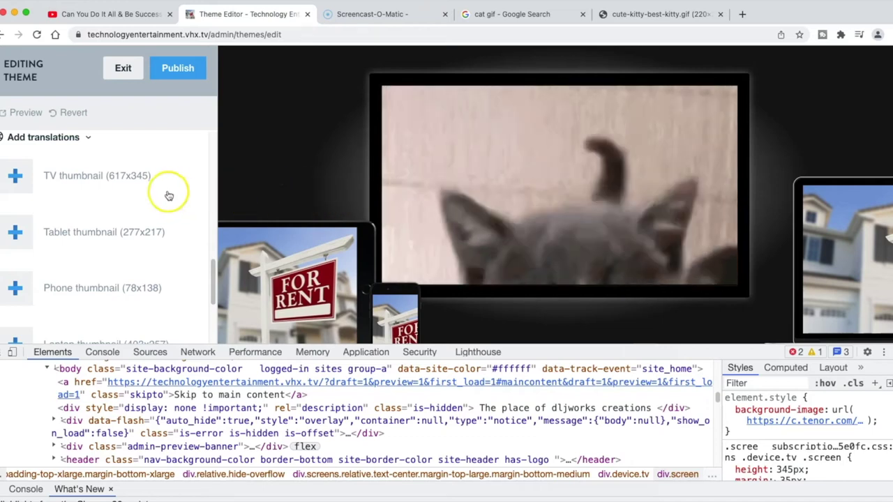
scroll(504, 247, "down", 3)
scroll(524, 251, "up", 3)
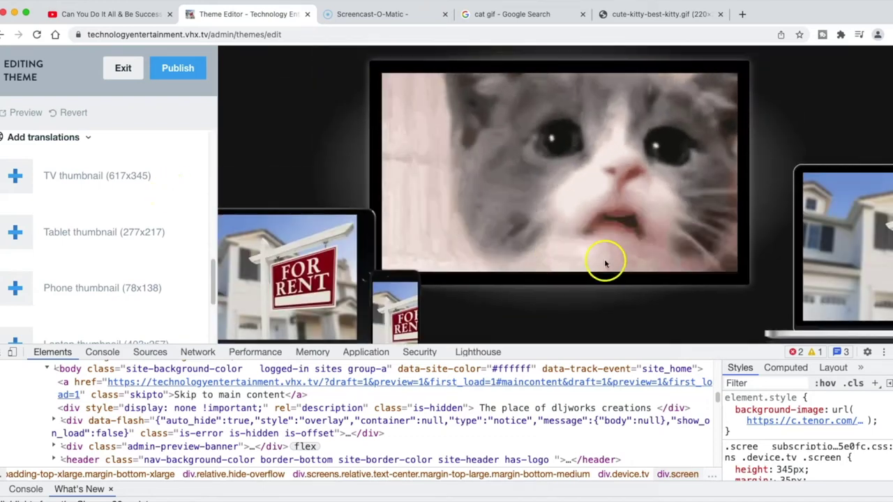
scroll(595, 282, "up", 1)
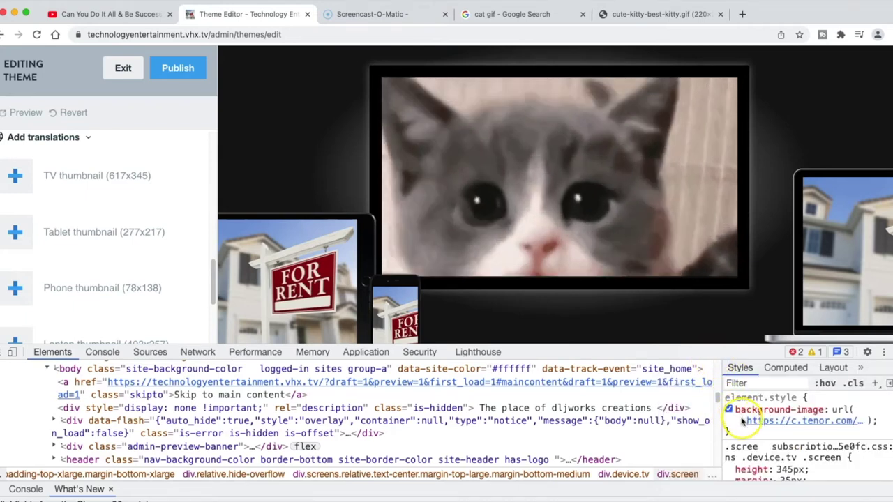
- Inspect the background-image URL in the TV screen element's styles and review the device thumbnail slots in the theme settings
mouse_move(744, 421)
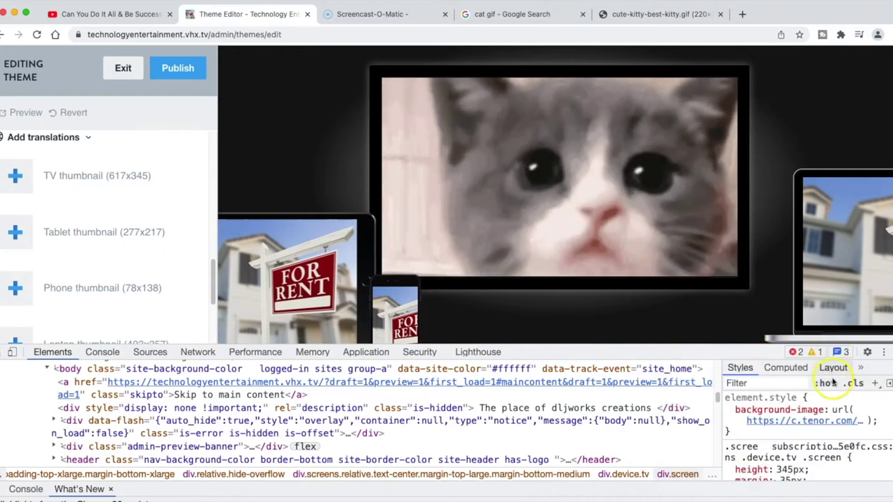
mouse_move(862, 420)
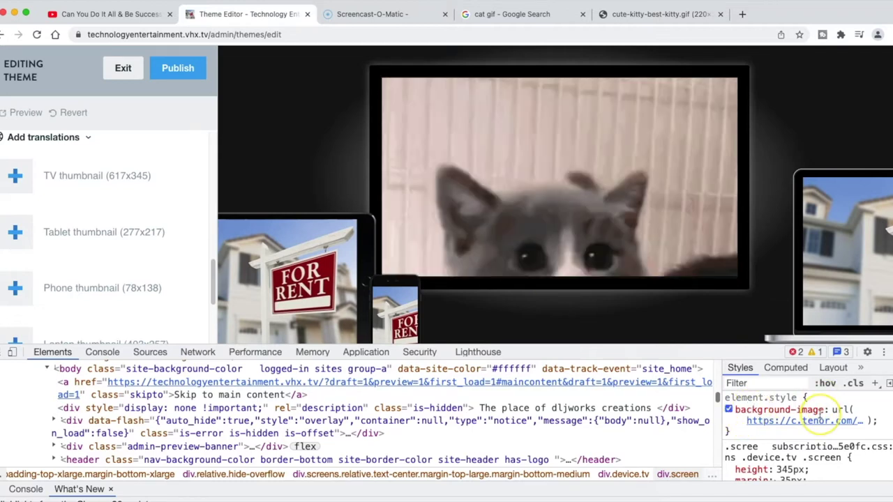
mouse_move(824, 417)
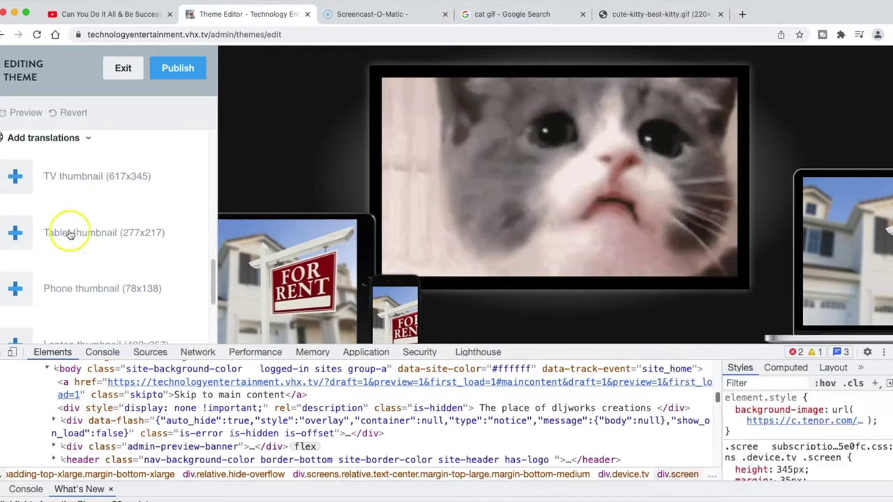
scroll(70, 234, "up", 1)
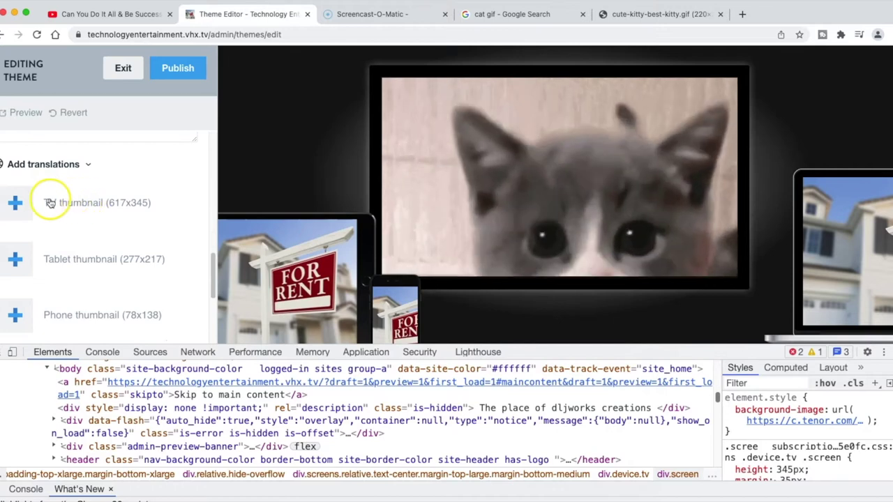
scroll(133, 204, "down", 5)
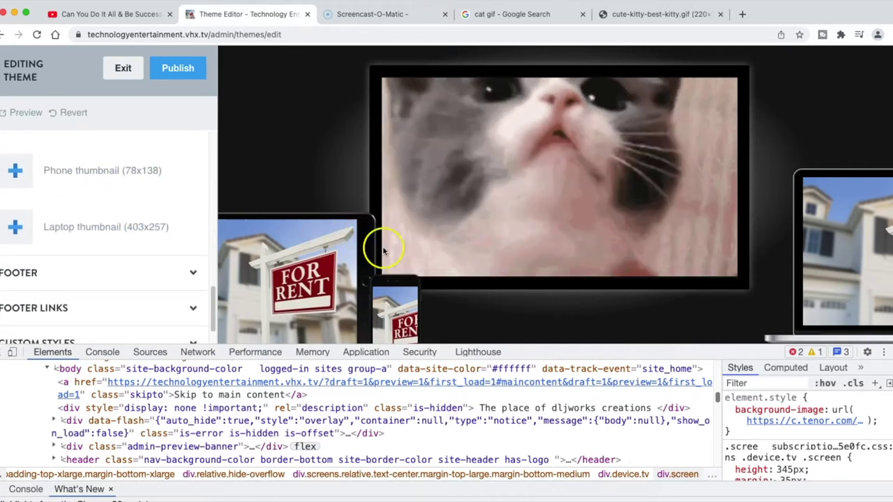
scroll(115, 230, "up", 3)
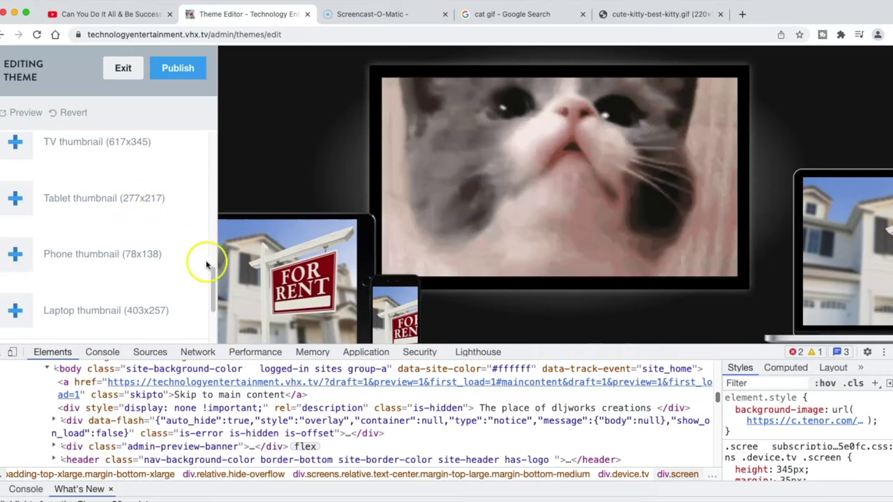
mouse_move(212, 274)
left_mouse_down()
mouse_move(213, 251)
mouse_move(215, 266)
left_mouse_up()
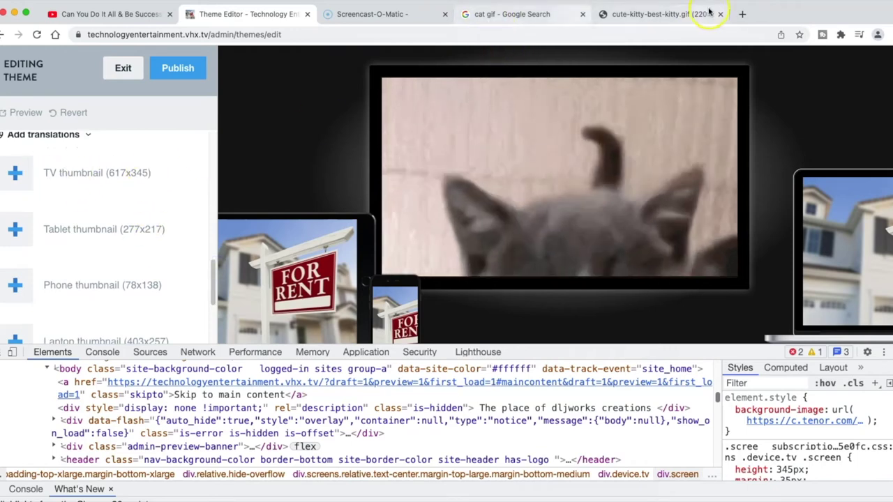
- Switch to the "cat gif" Google image results and check the options for the previewed kitten GIF
left_click(513, 14)
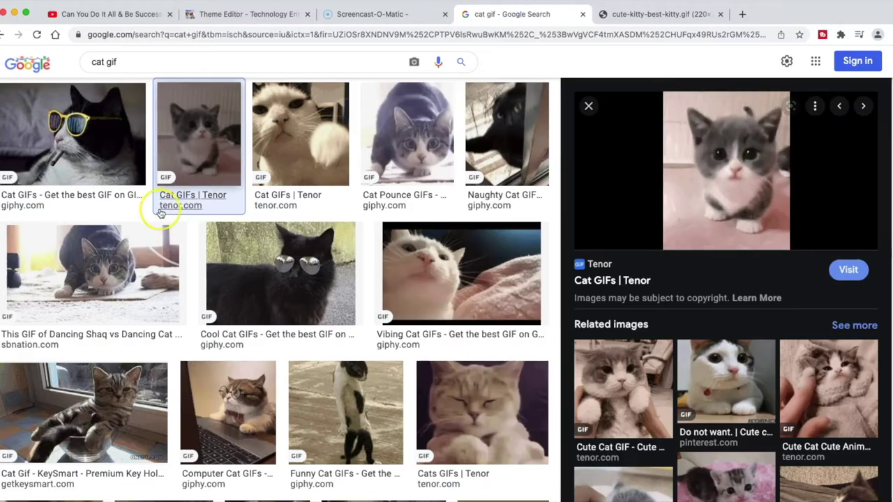
right_click(628, 194)
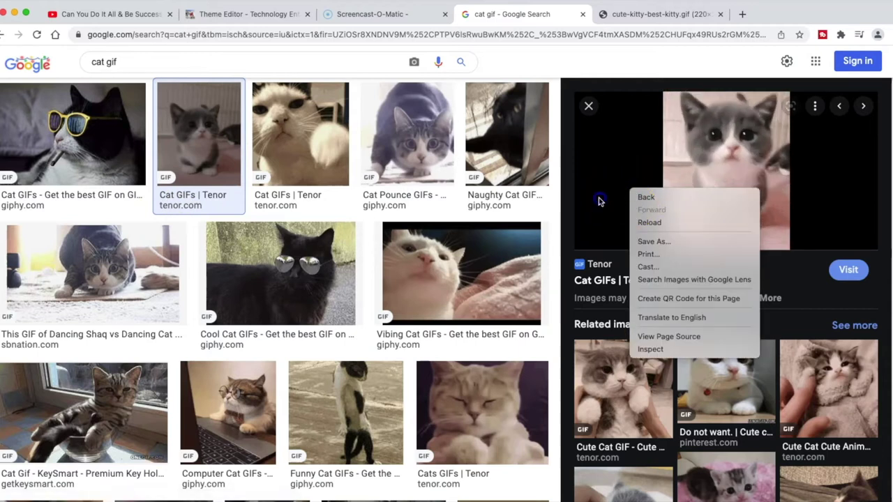
left_click(703, 242)
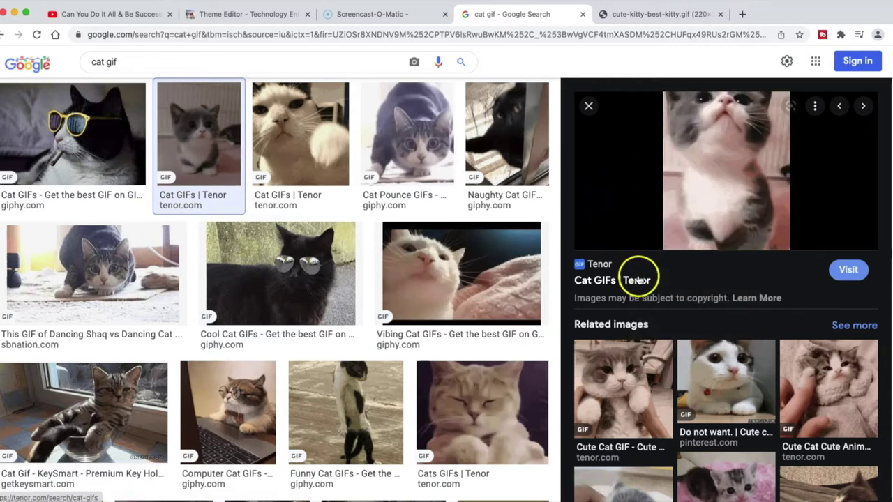
right_click(637, 279)
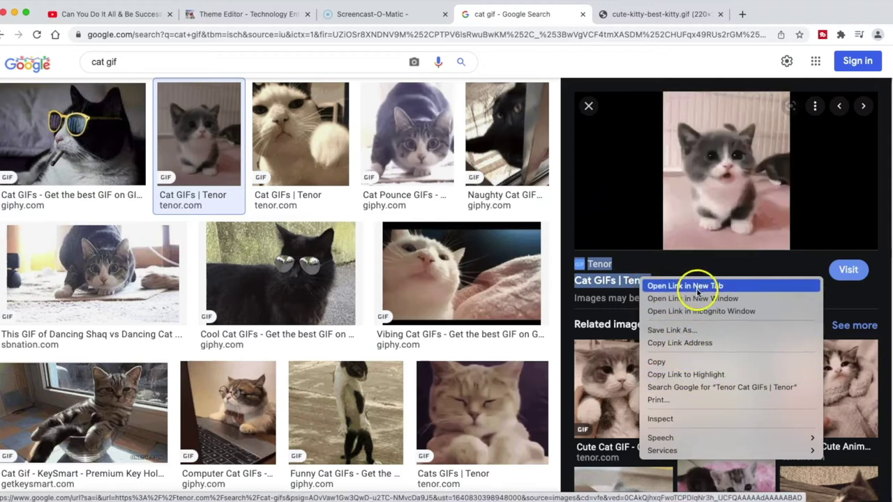
left_click(675, 230)
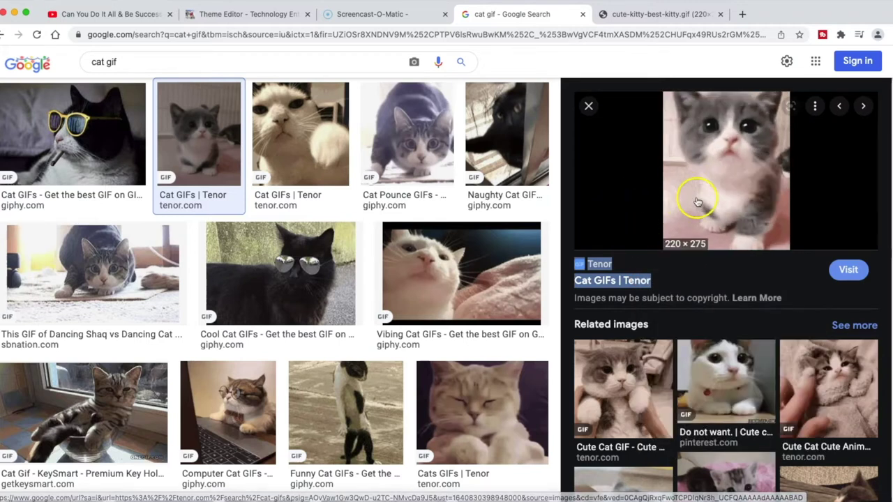
- Try opening the kitten GIF from its image preview, and return to the image search results
left_click(698, 200)
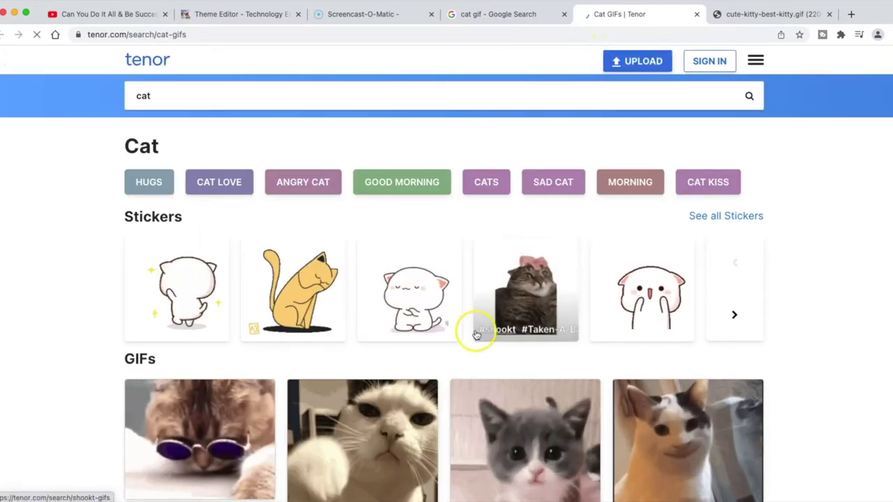
left_click(519, 16)
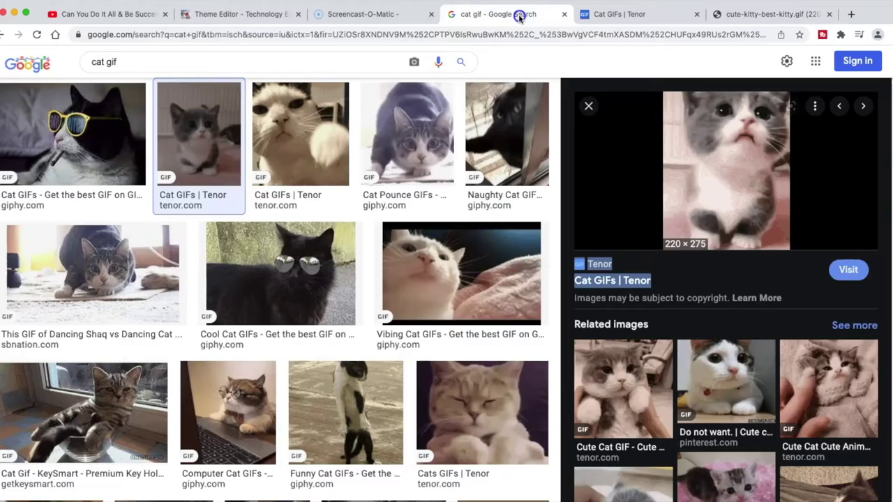
scroll(729, 279, "up", 2)
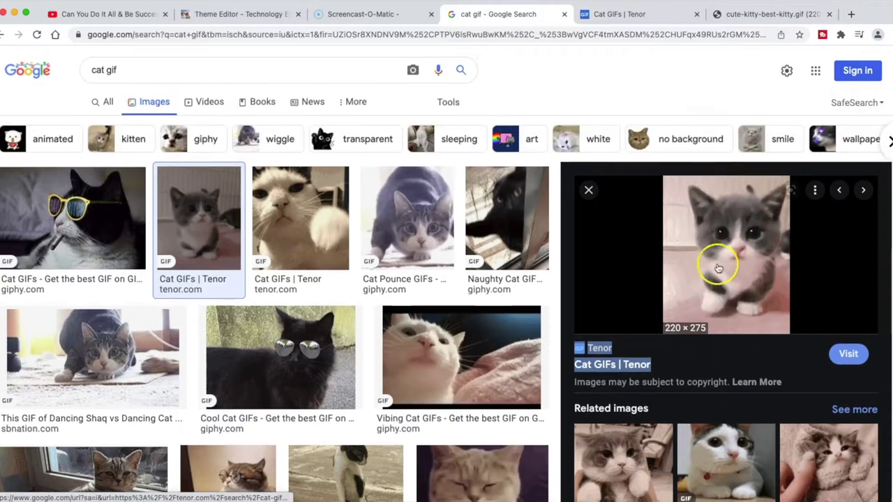
left_click(754, 273)
left_click(603, 15)
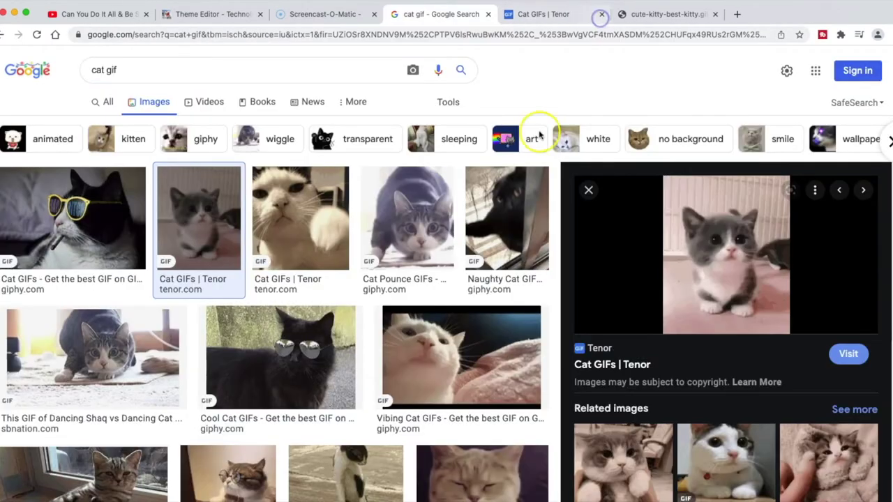
- Open the previewed kitten GIF as a standalone image in a new tab and switch to it
right_click(696, 245)
left_click(736, 347)
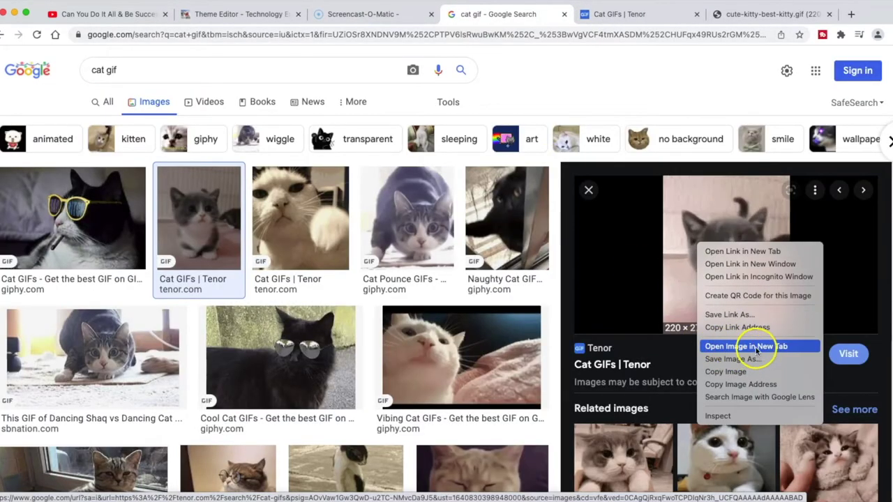
left_click(782, 346)
left_click(568, 14)
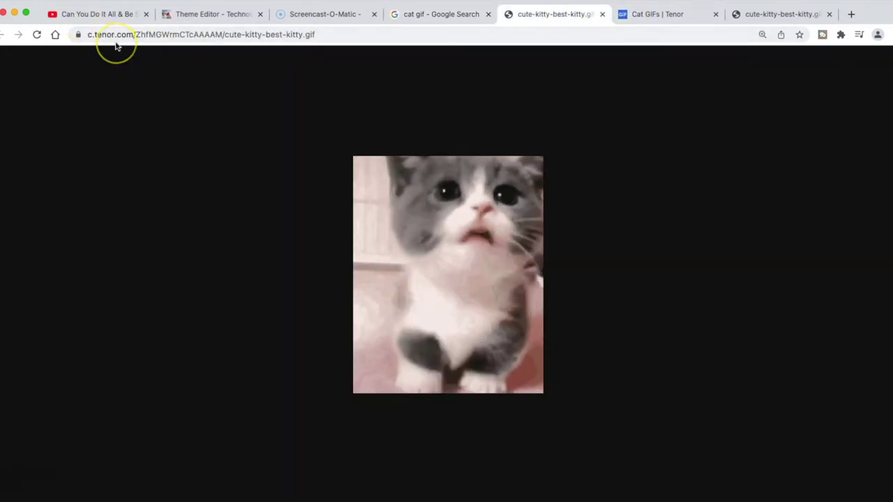
- Copy the kitten GIF's full image address and return to the Theme Editor page
left_click(322, 36)
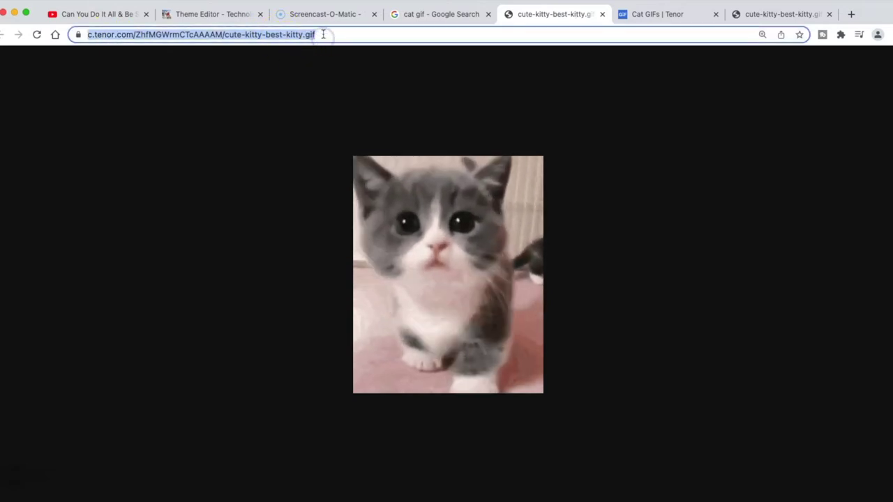
right_click(283, 37)
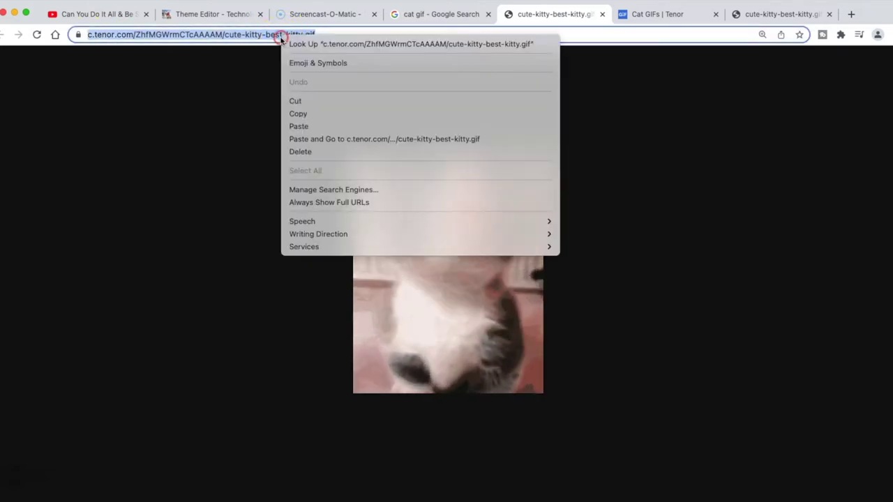
left_click(322, 113)
left_click(325, 15)
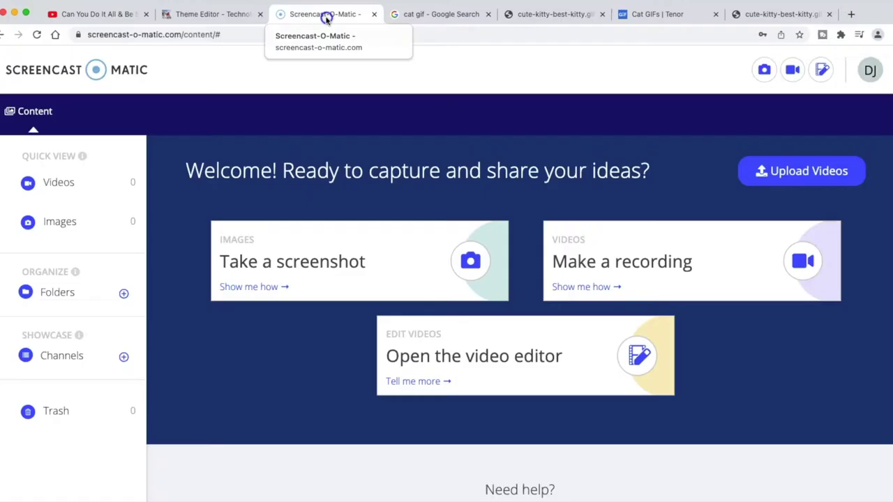
left_click(207, 18)
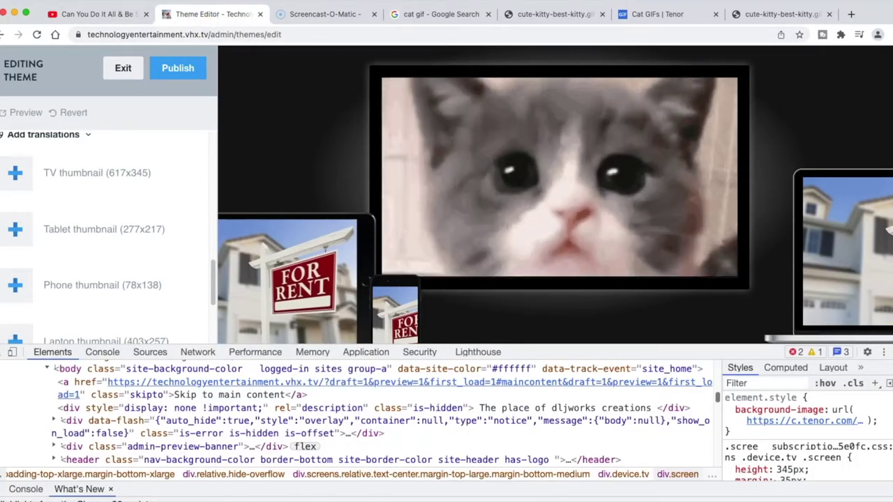
- Close the developer tools and reload the theme editor to discard the temporary style edits
mouse_move(747, 421)
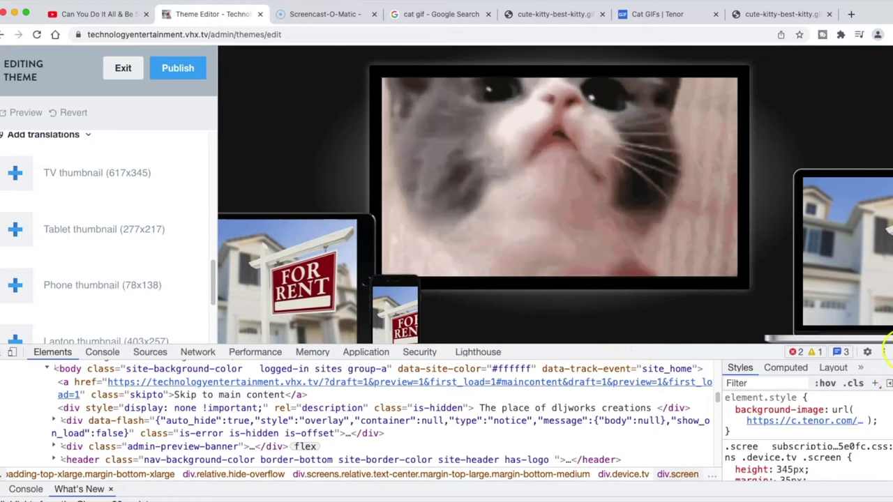
key("super+alt+i")
left_click(37, 34)
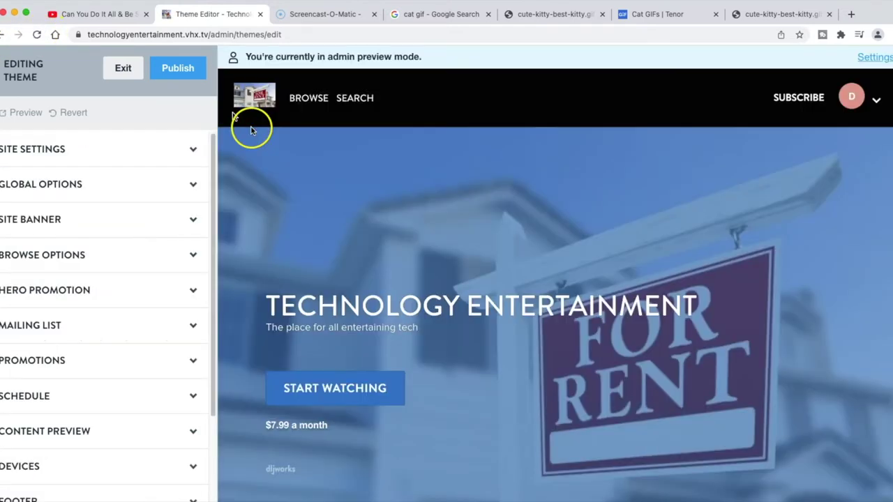
- Find the "Watch from anywhere" device mockups in the preview and show the thumbnail slots in the Devices settings
scroll(479, 163, "down", 3)
scroll(479, 162, "down", 15)
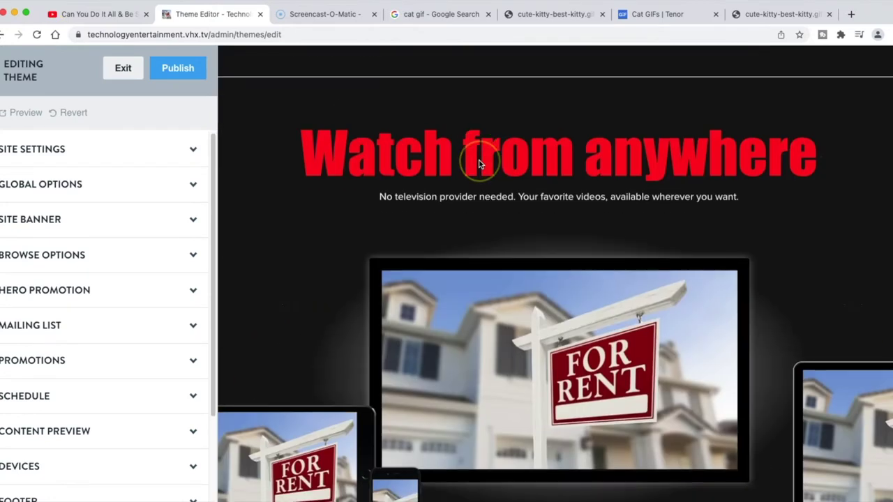
scroll(480, 165, "down", 1)
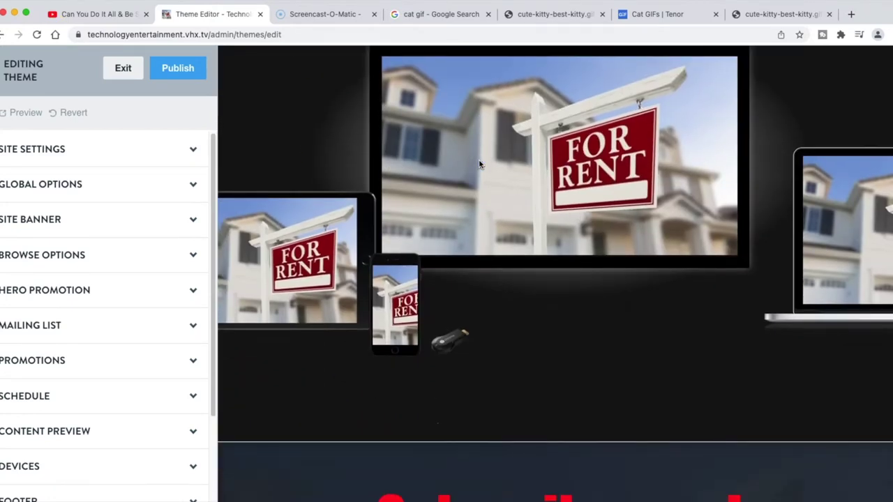
scroll(506, 232, "up", 3)
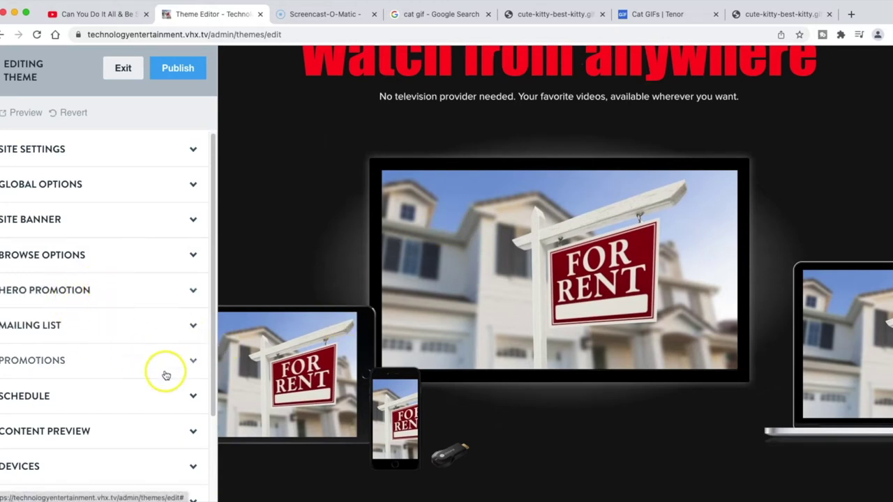
scroll(180, 356, "down", 3)
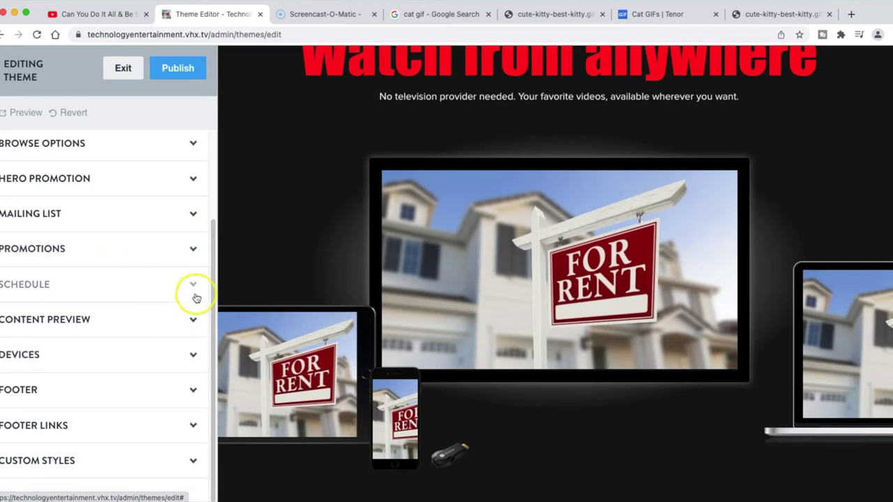
scroll(180, 259, "down", 8)
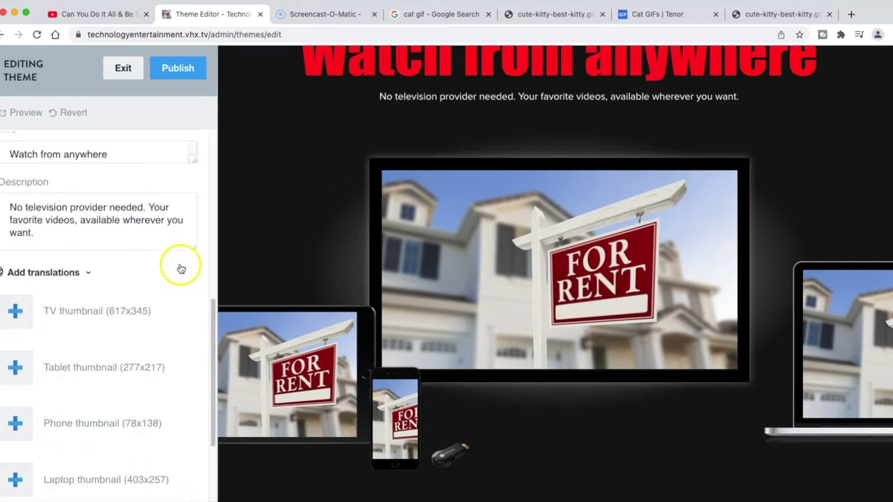
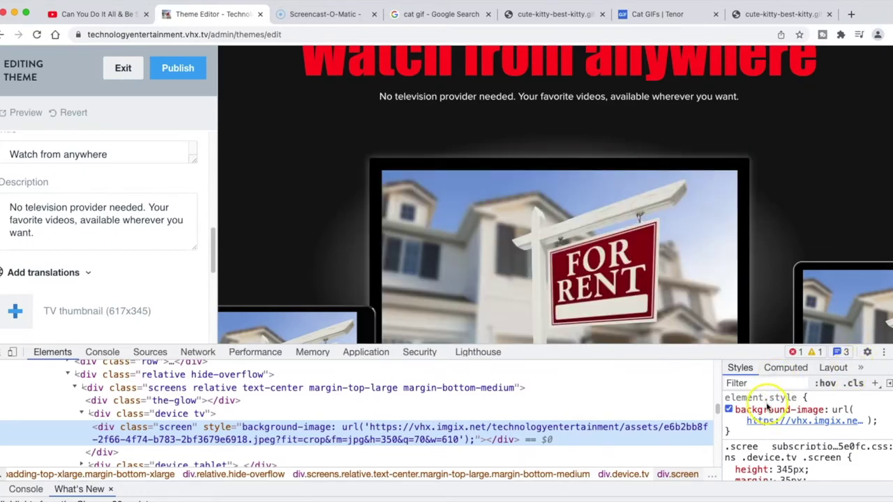
- Select the TV mockup's div.screen element and review its .screens .device.tv .screen style rule
scroll(721, 432, "down", 1)
scroll(739, 434, "down", 2)
scroll(752, 437, "up", 1)
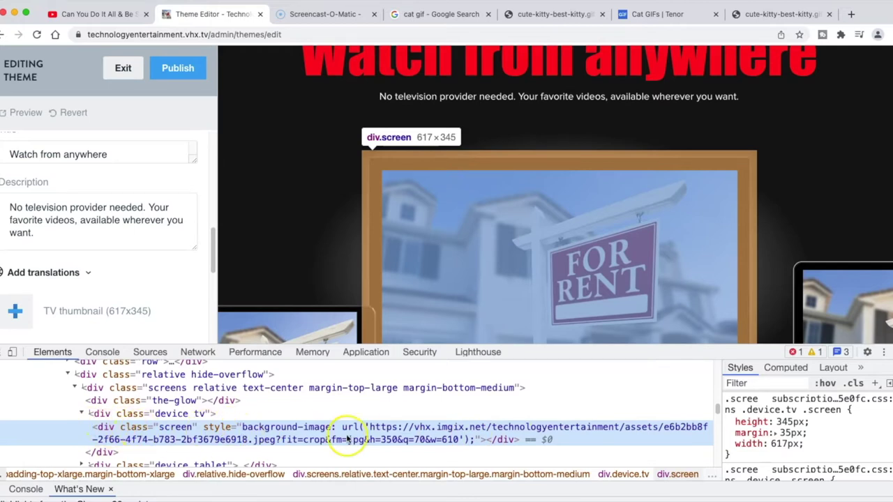
left_click(174, 430)
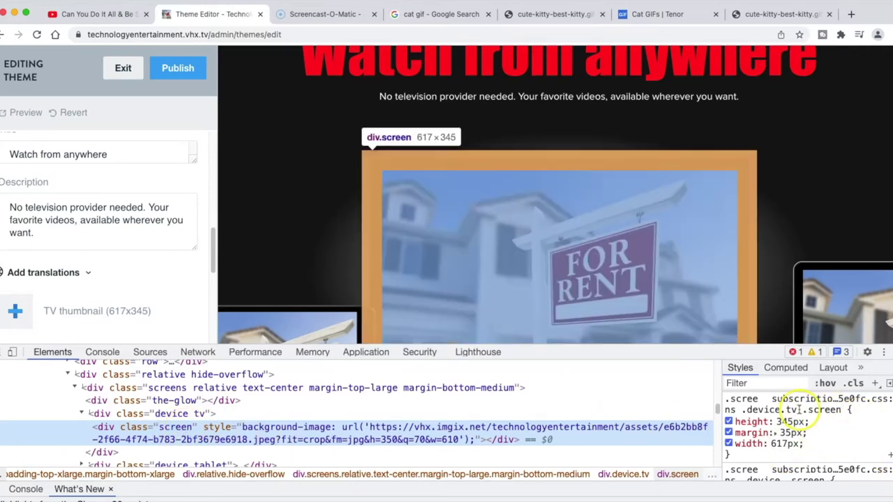
- Add a background-image property after the width in the .screens .device.tv .screen rule
left_click(763, 461)
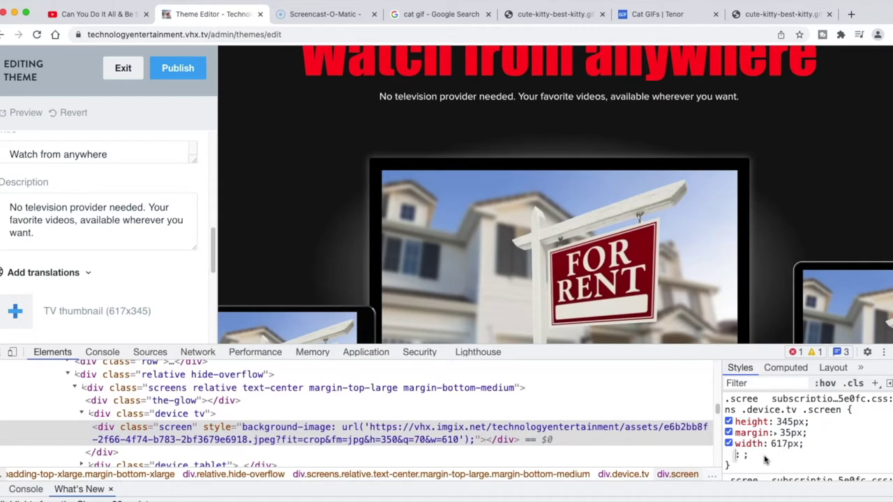
type("back")
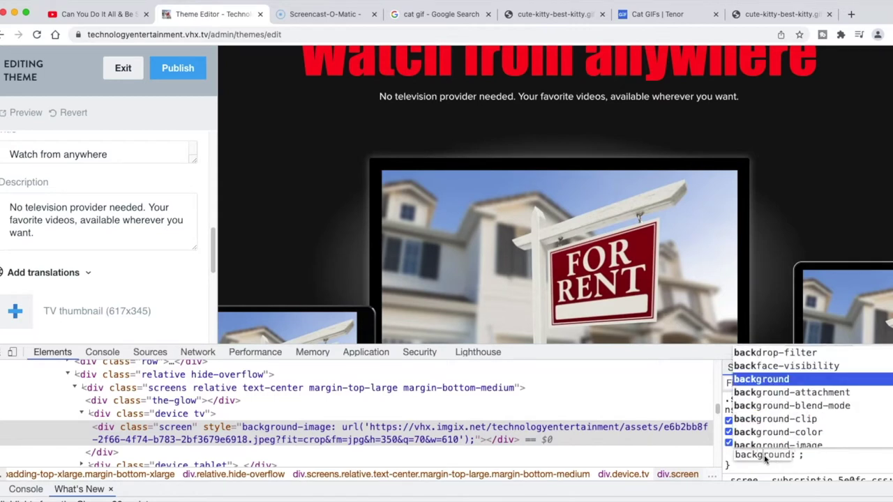
type("grou")
key("Down")
key("Down")
key("Down")
key("Down")
type("nd-i")
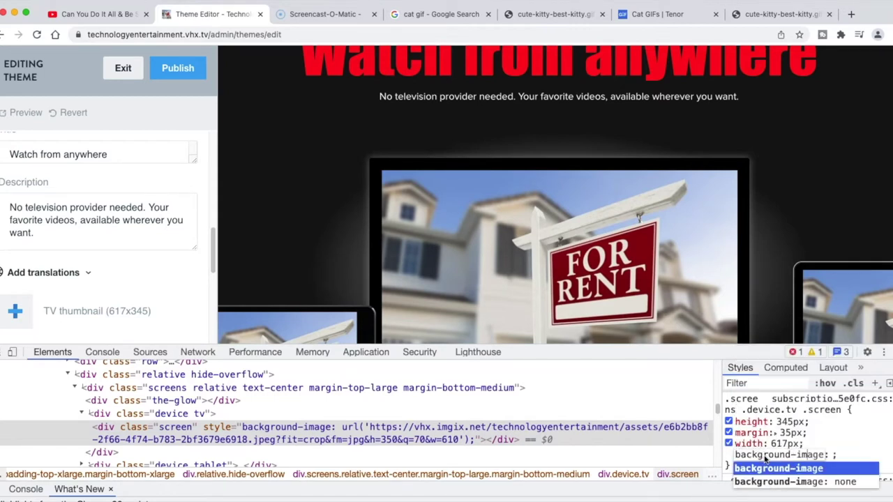
key("Tab")
- Set the new background-image value to url() containing the copied tenor.com kitten GIF address
type("url")
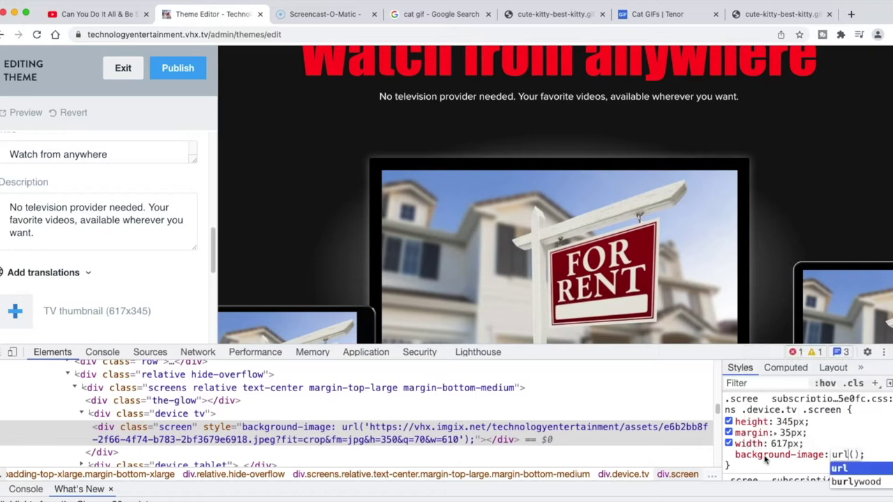
type("('")
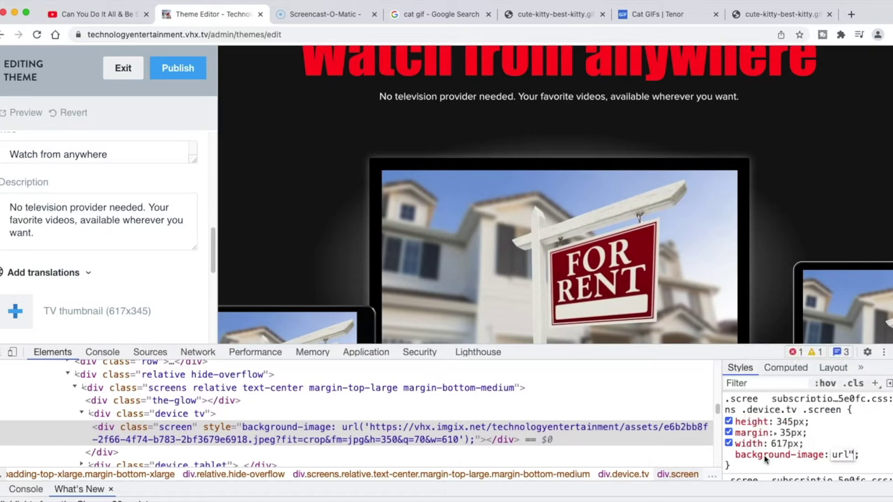
key("BackSpace")
key("super+v")
key("Return")
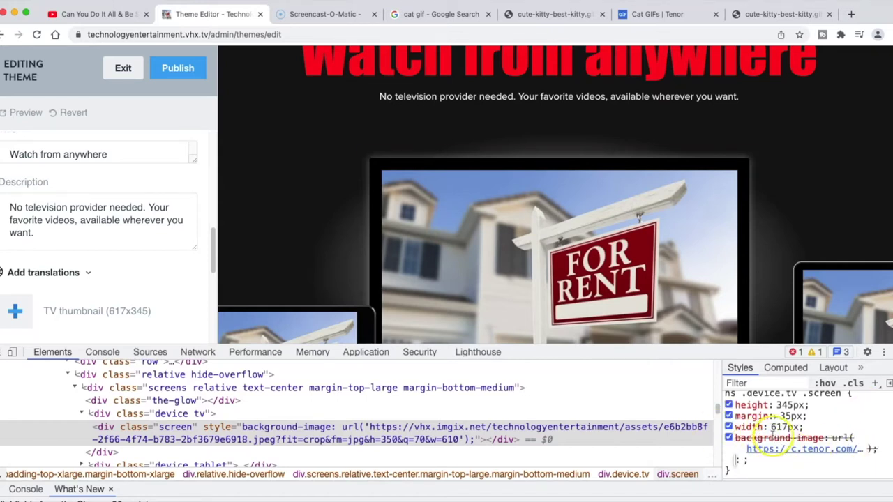
left_click(747, 461)
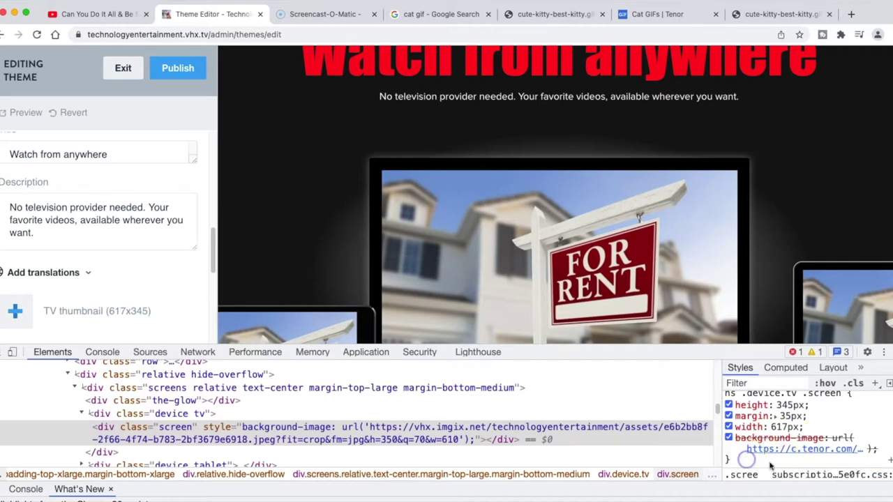
- Append !important to the kitten GIF background-image declaration so it overrides the inline style
left_click(865, 450)
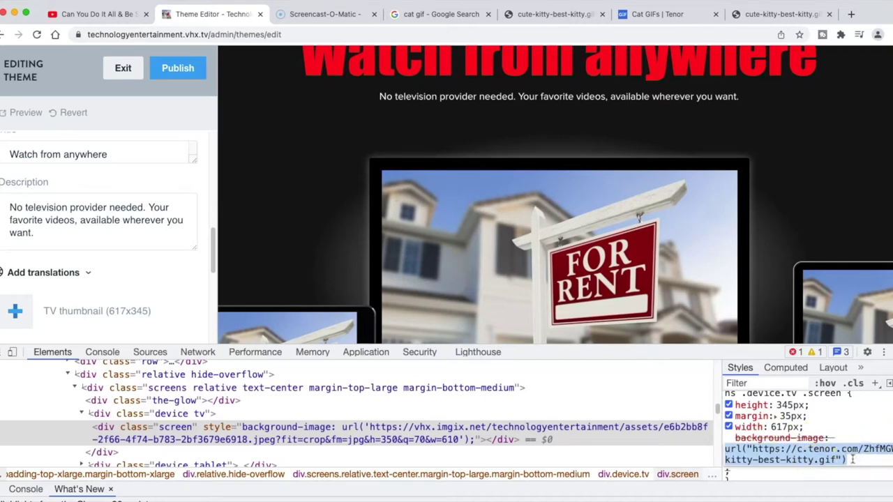
left_click(852, 459)
left_click(861, 458)
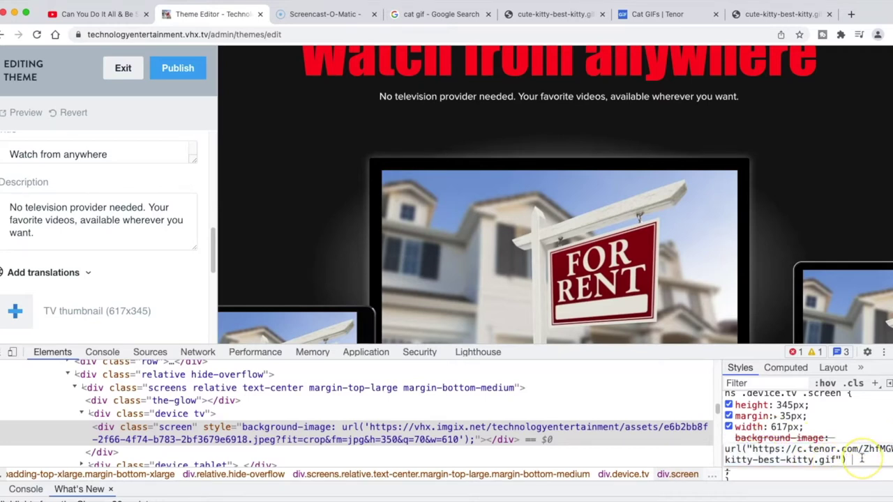
type("!important")
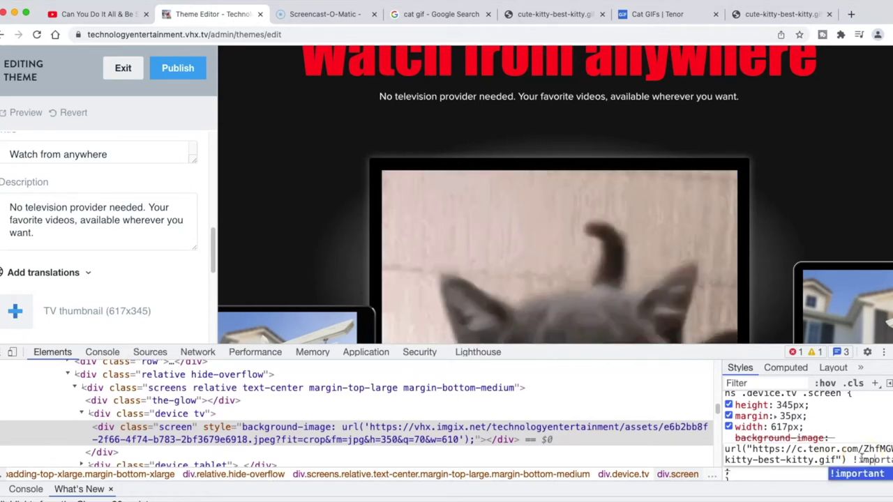
key("Return")
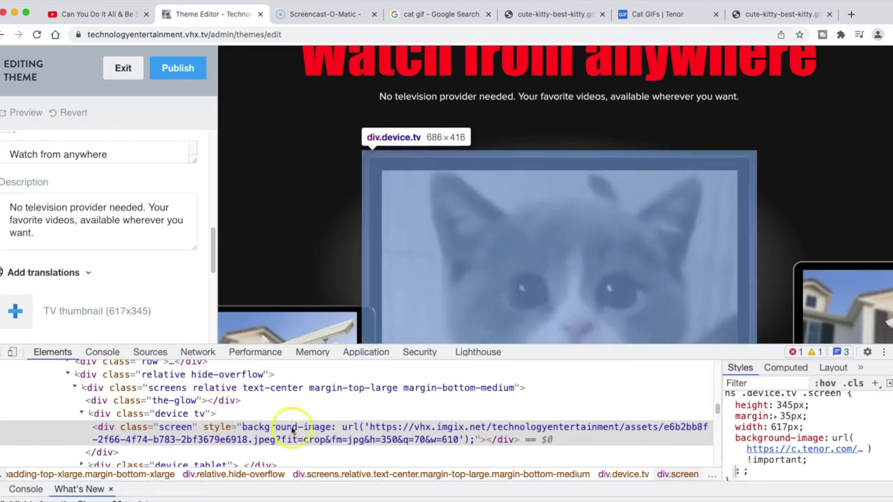
left_click(763, 480)
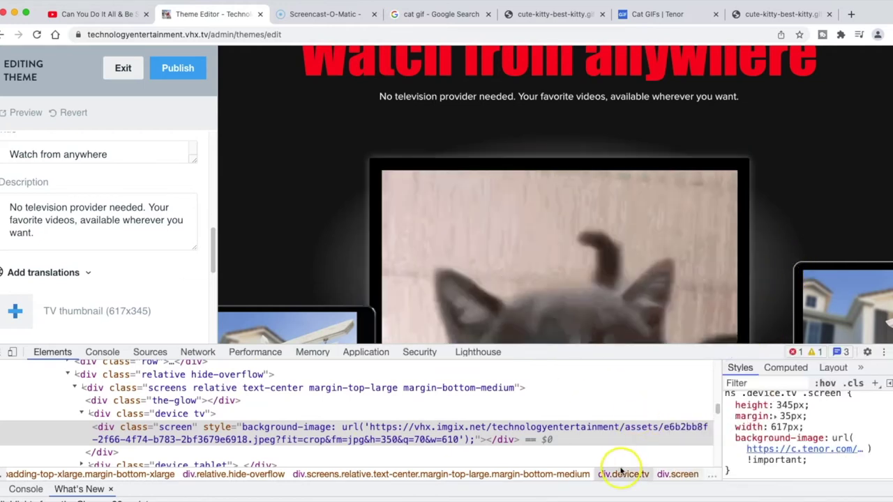
scroll(748, 418, "up", 2)
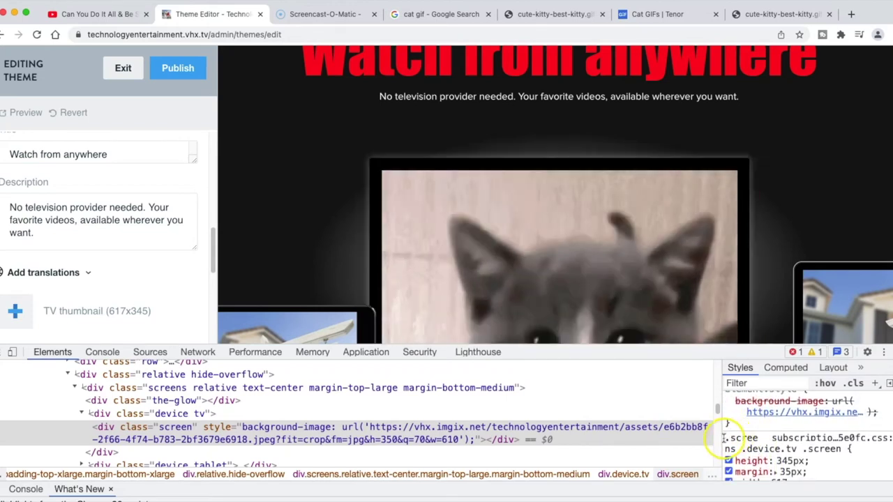
left_click_drag(726, 438, 755, 457)
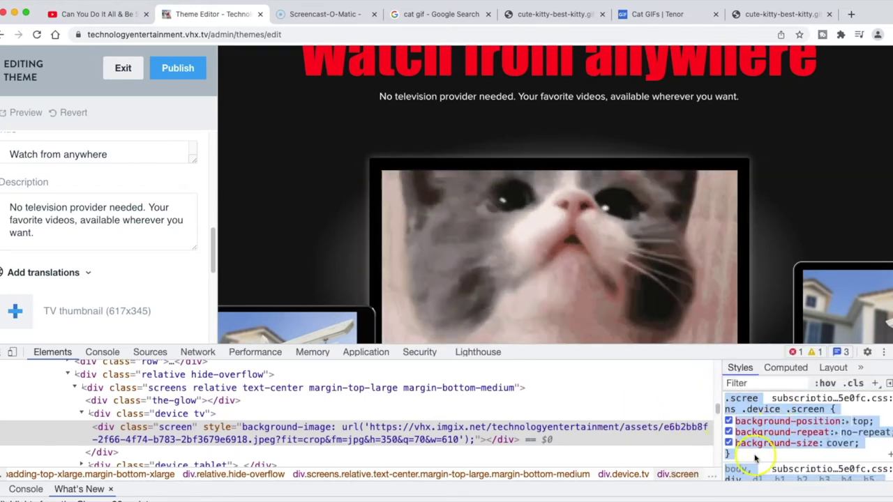
left_click(758, 457)
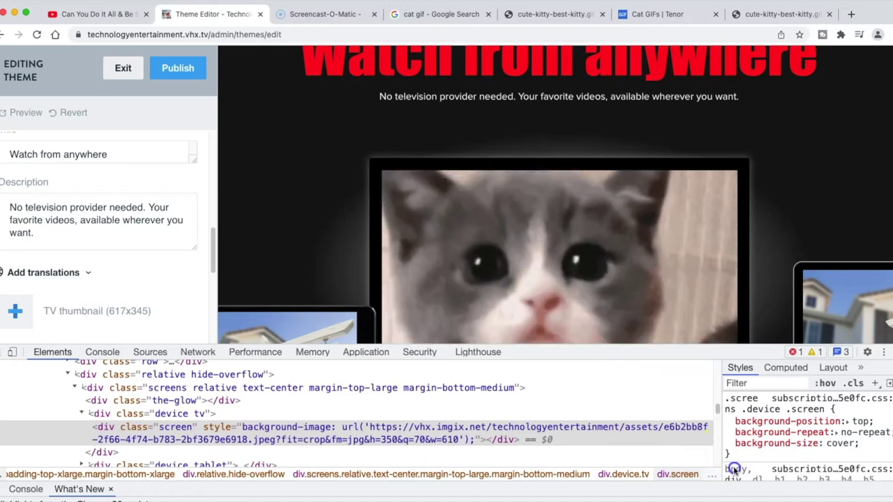
- Select the text of the whole .screens .device.tv .screen rule, from its selector through the closing brace
scroll(795, 447, "up", 1)
scroll(799, 443, "up", 1)
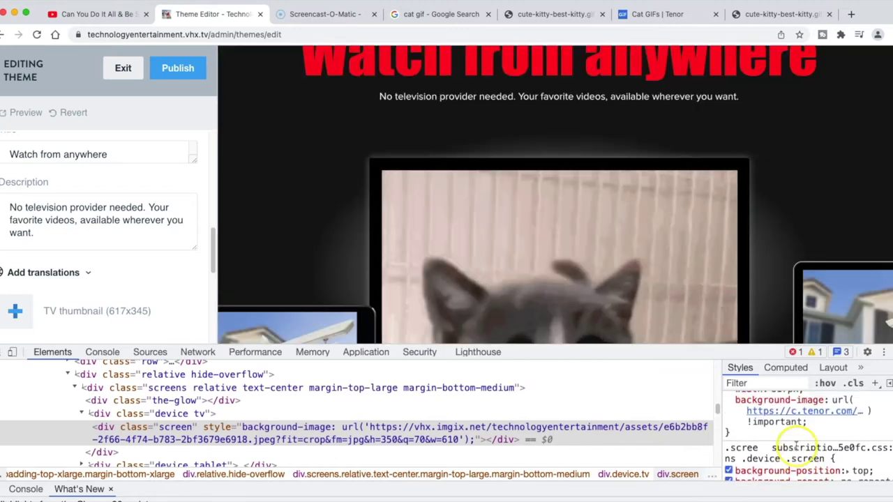
mouse_move(731, 436)
left_mouse_down()
mouse_move(714, 381)
mouse_move(731, 429)
left_mouse_up()
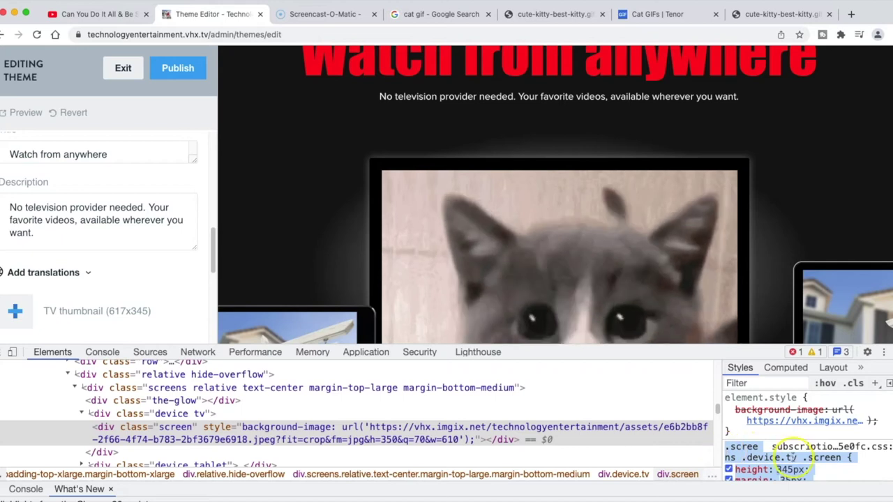
scroll(802, 446, "down", 1)
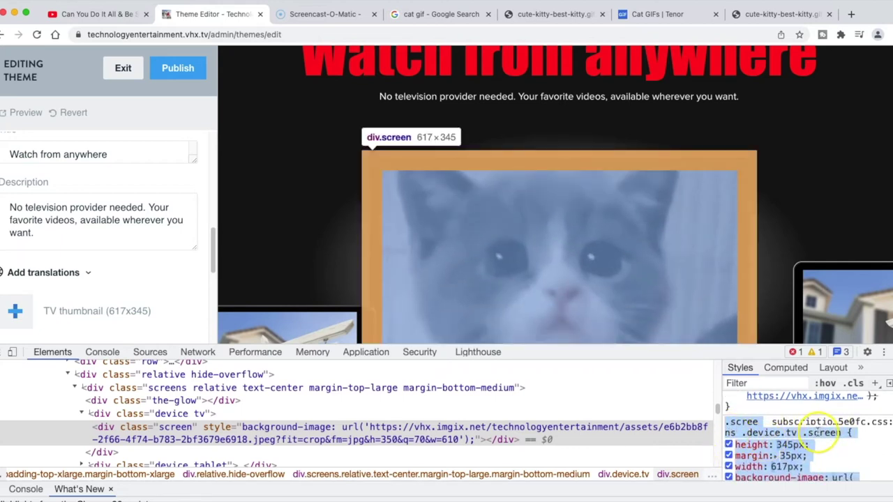
left_click(819, 434)
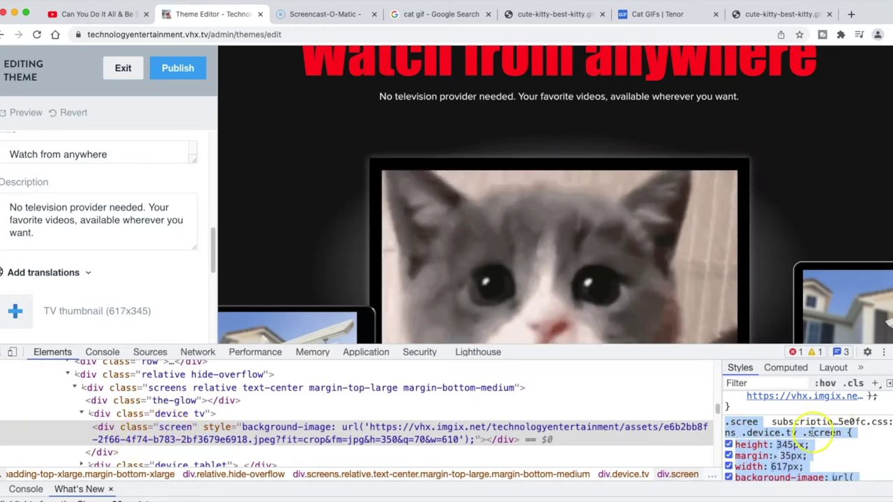
scroll(803, 446, "down", 1)
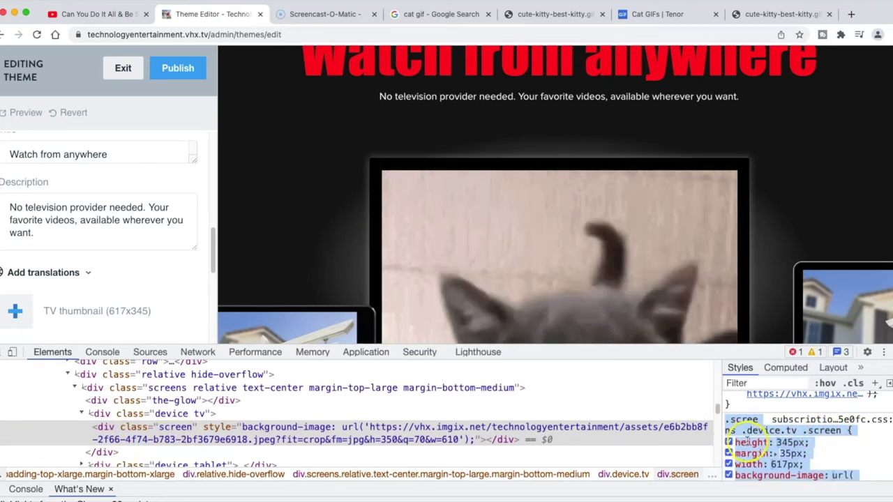
mouse_move(743, 457)
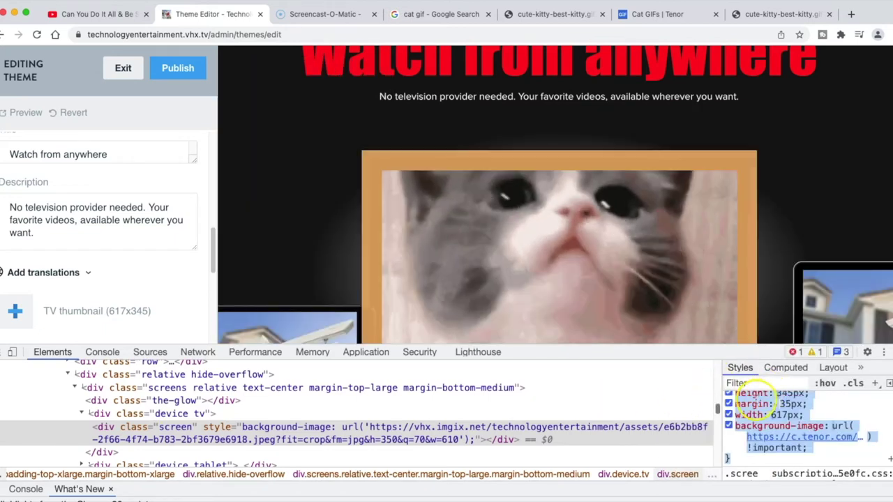
- Copy the selected .screens .device.tv .screen rule and close the developer tools
right_click(754, 403)
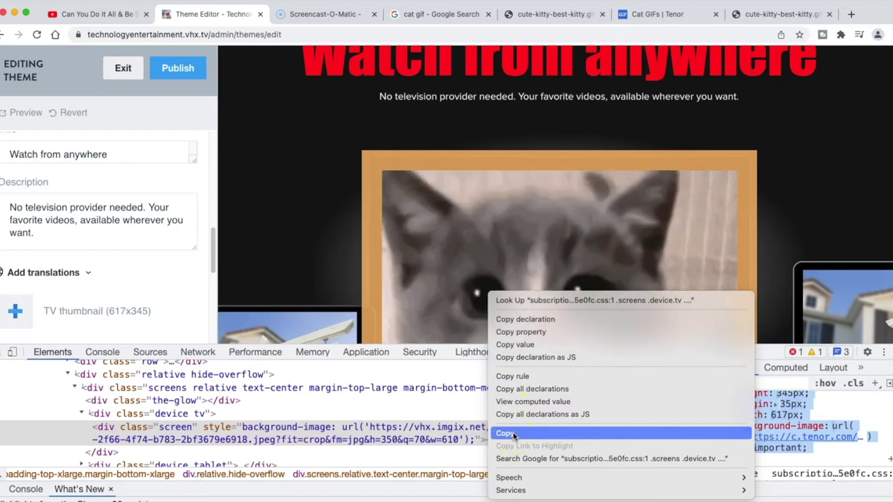
left_click(512, 434)
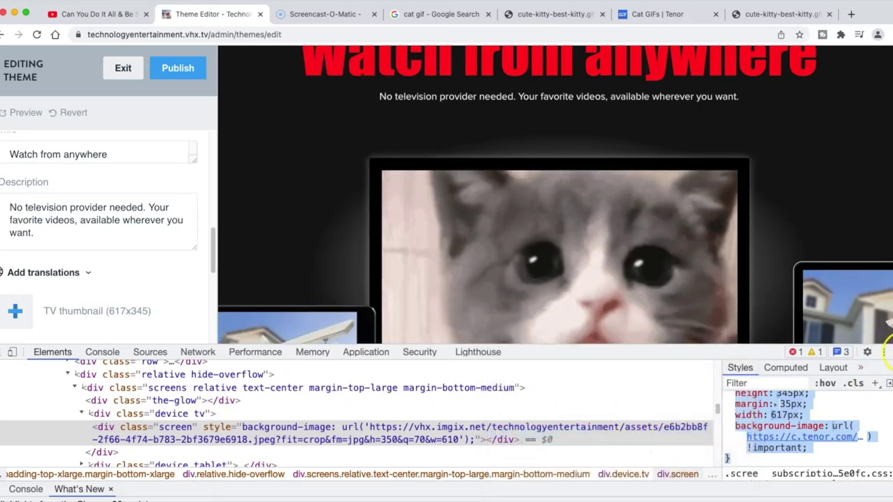
left_click(888, 353)
- Expand the theme's custom styles, start a new line after the last CSS rule and enlarge the CSS field
scroll(163, 281, "down", 4)
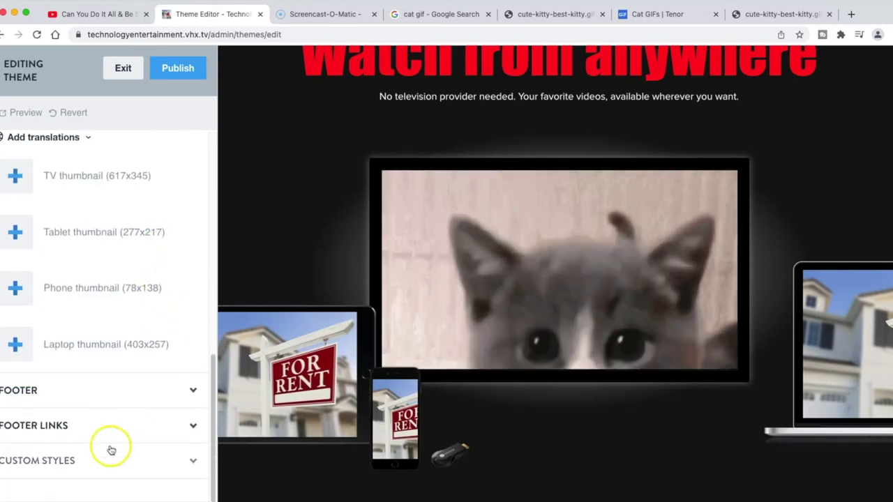
left_click(179, 458)
scroll(139, 342, "down", 2)
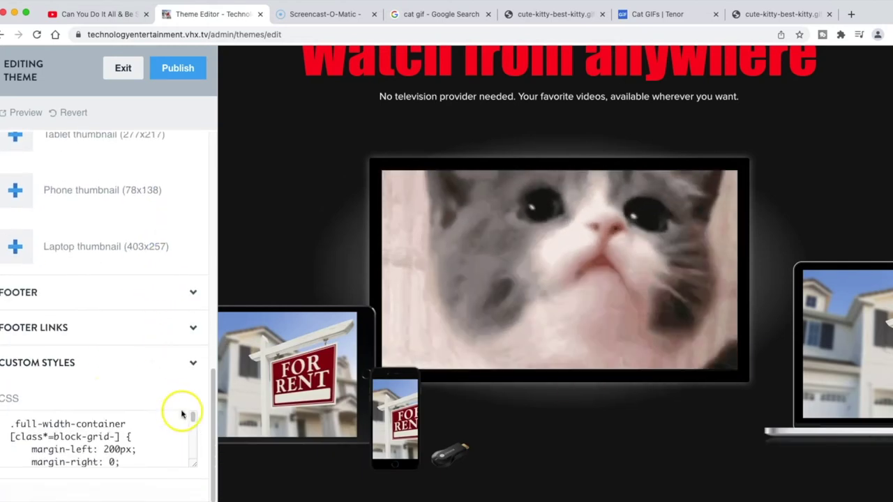
scroll(147, 442, "down", 5)
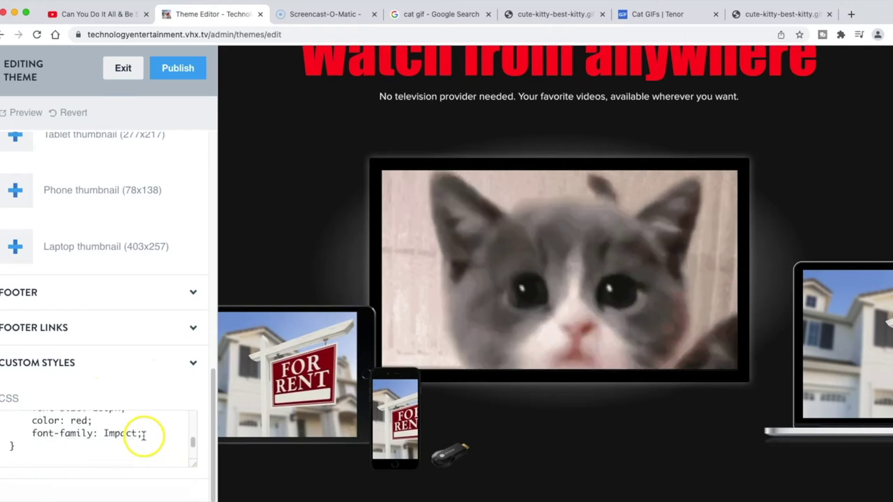
left_click(20, 428)
key("Return")
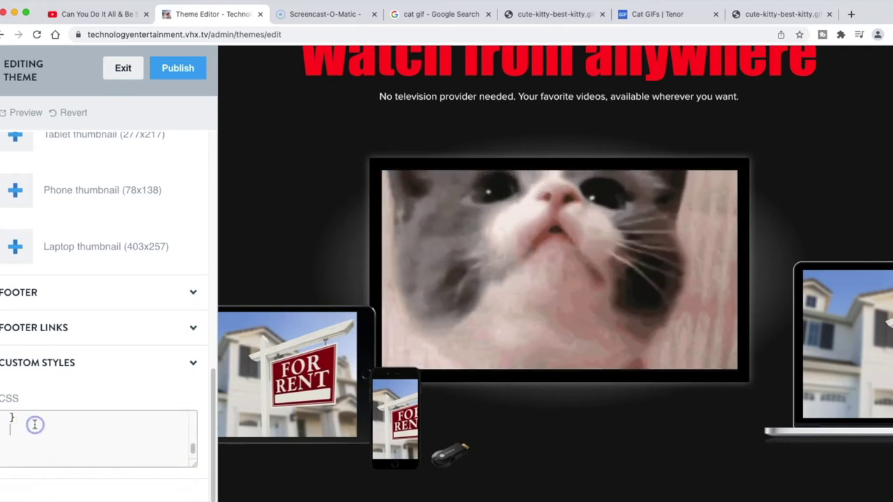
left_click_drag(190, 465, 197, 498)
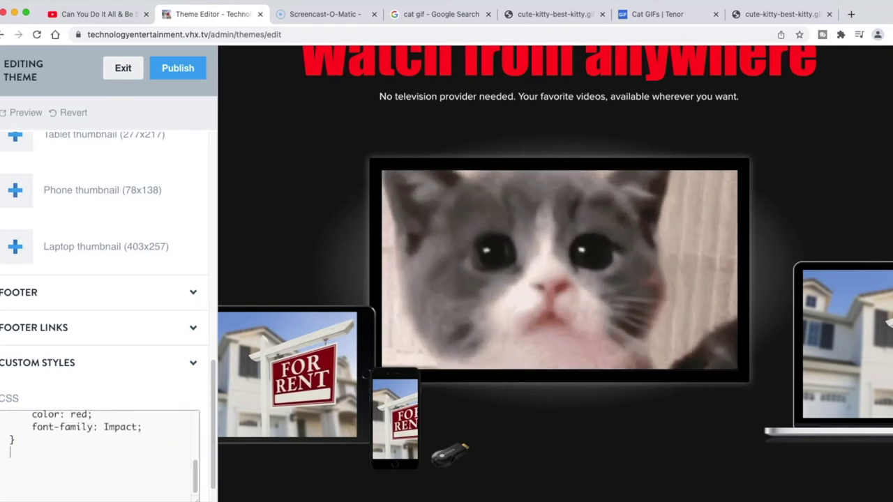
- Paste the copied .screens .device.tv .screen rule after a blank line below the .huge rule in the custom CSS
left_click(37, 450)
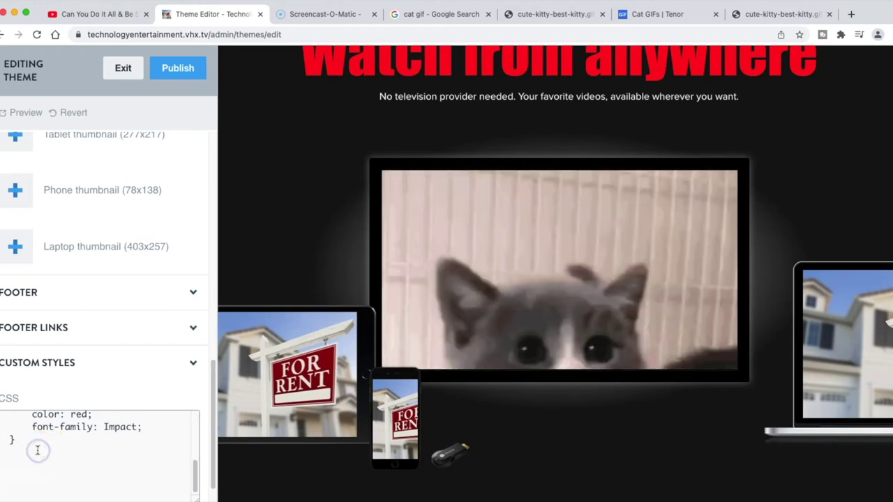
key("Return")
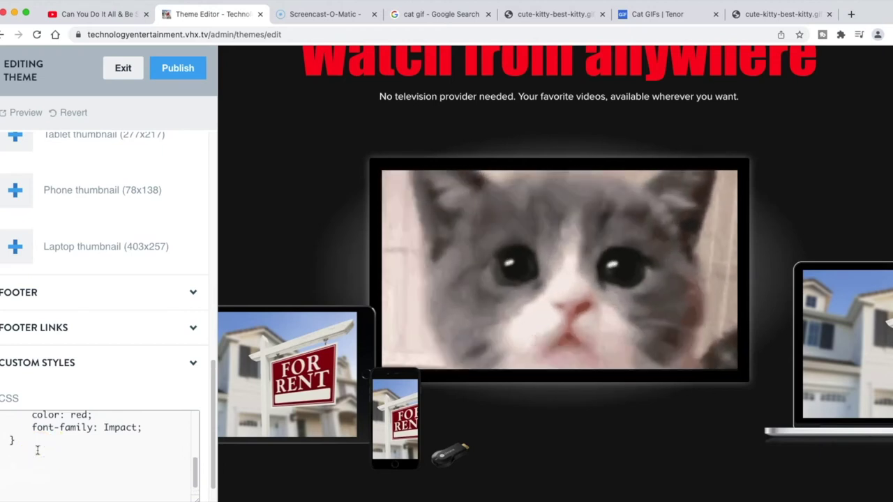
key("ctrl+v")
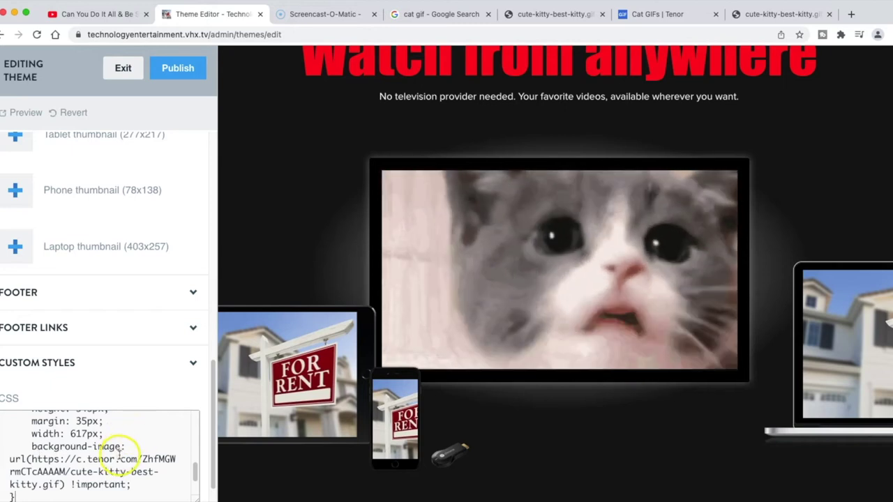
scroll(122, 455, "up", 1)
scroll(125, 455, "down", 3)
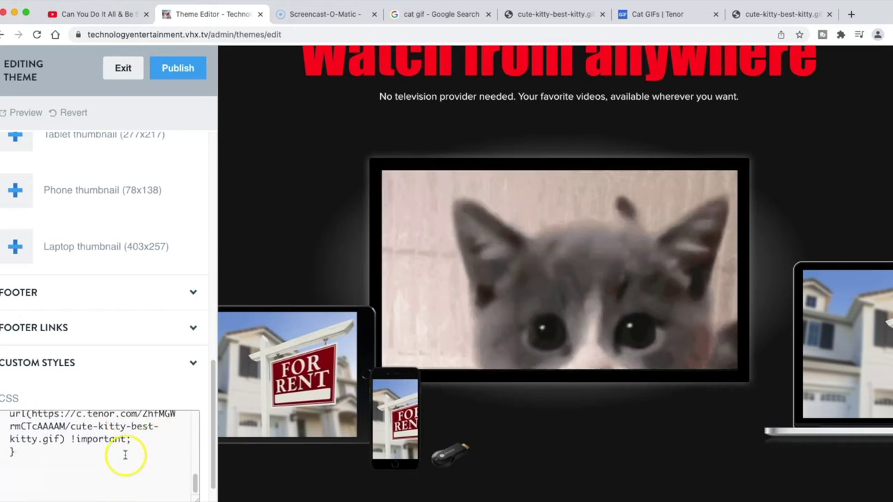
scroll(153, 464, "up", 5)
scroll(163, 375, "down", 1)
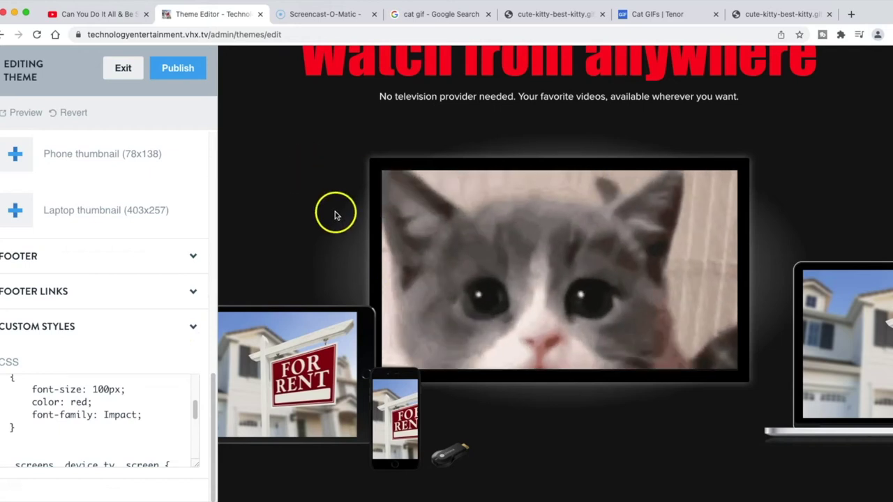
- Examine the kitten GIF on the TV mockup and the neighbouring sections in the page preview, glancing at the Tenor cat GIF page
scroll(629, 318, "down", 2)
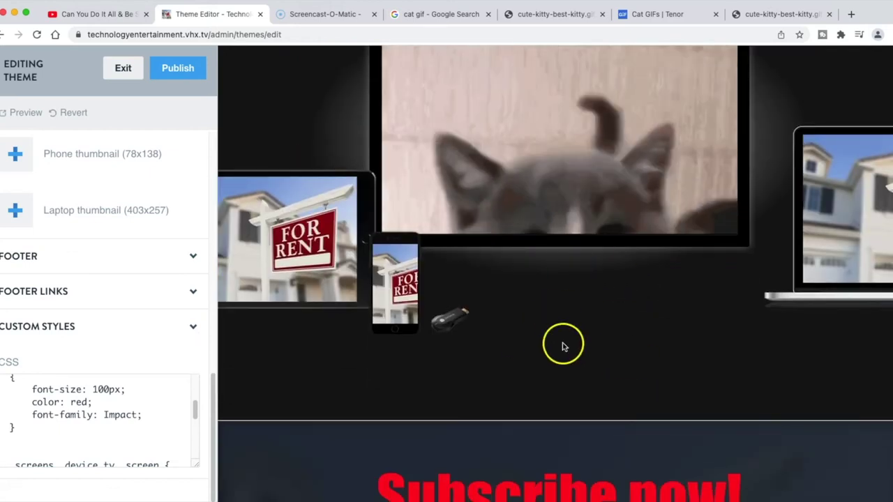
scroll(552, 314, "up", 4)
scroll(324, 330, "down", 5)
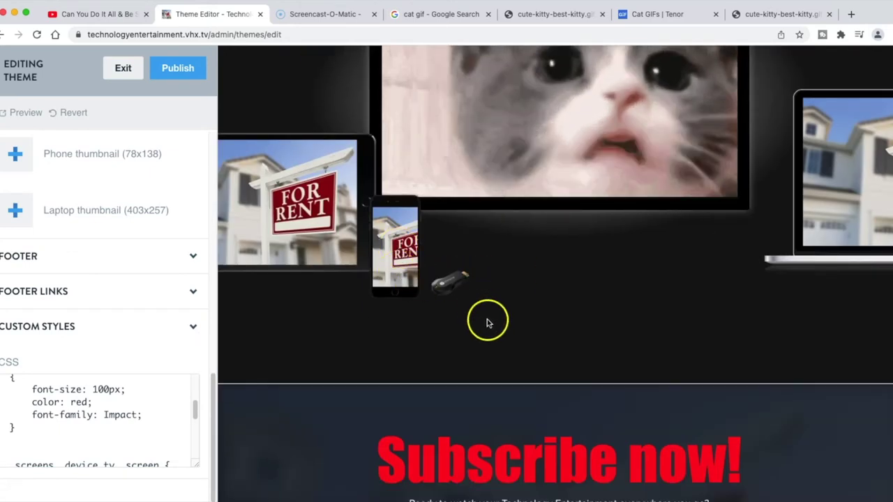
scroll(488, 318, "up", 3)
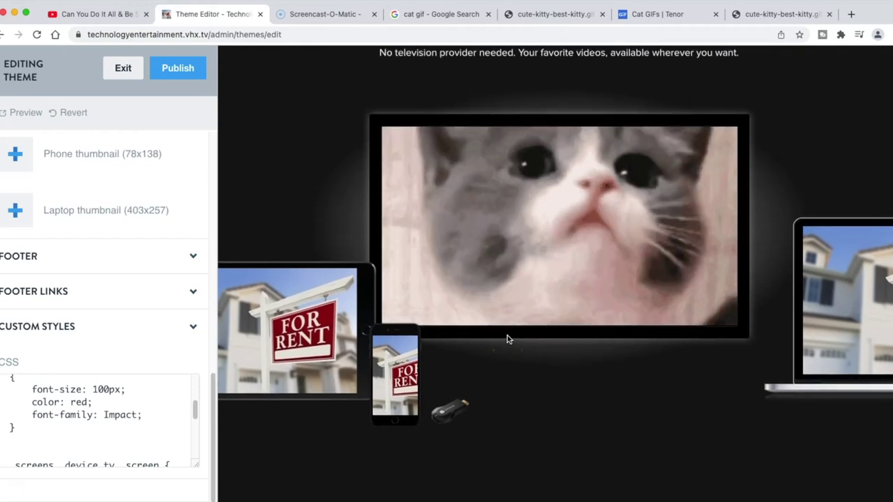
left_click(689, 21)
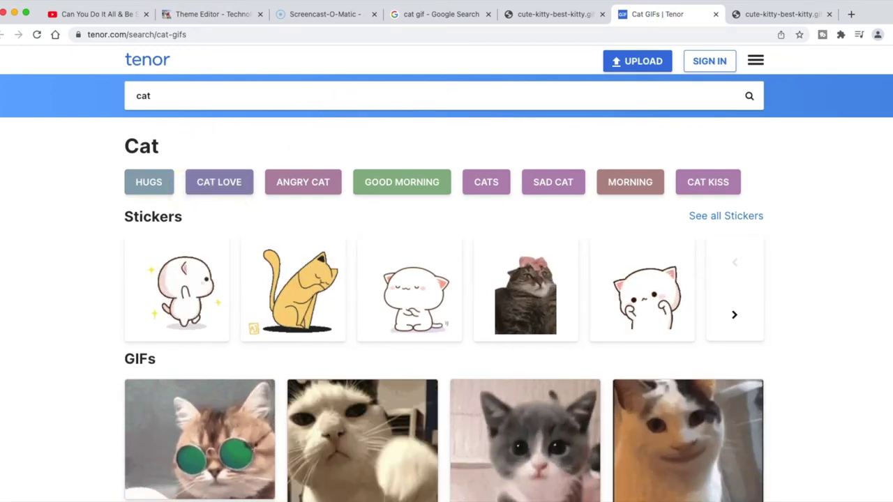
left_click(227, 15)
scroll(301, 239, "up", 7)
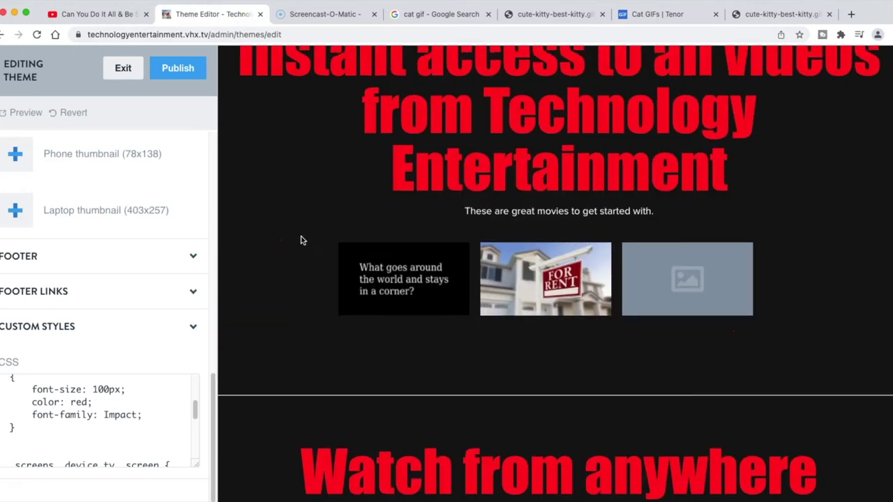
scroll(302, 240, "down", 7)
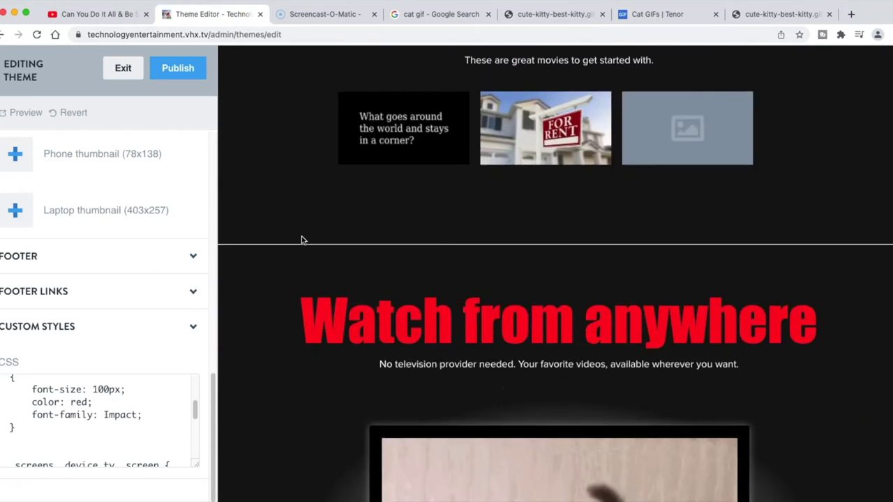
scroll(305, 241, "up", 3)
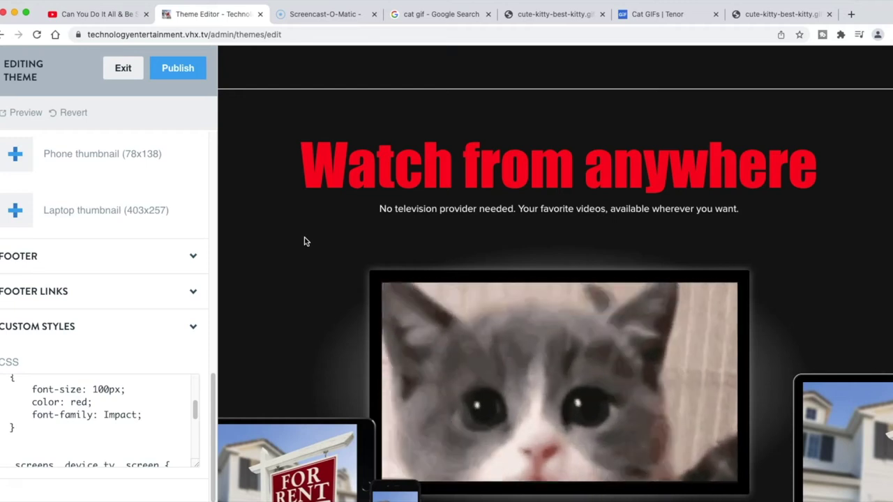
scroll(286, 223, "down", 5)
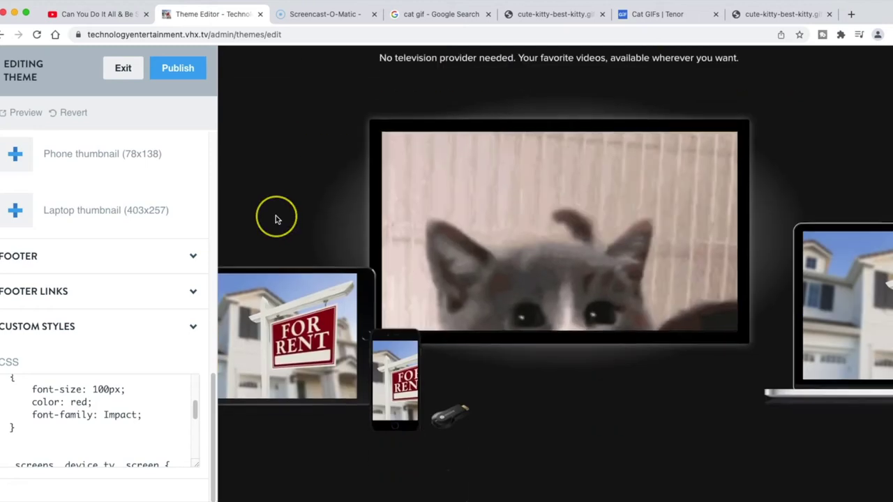
scroll(275, 219, "up", 6)
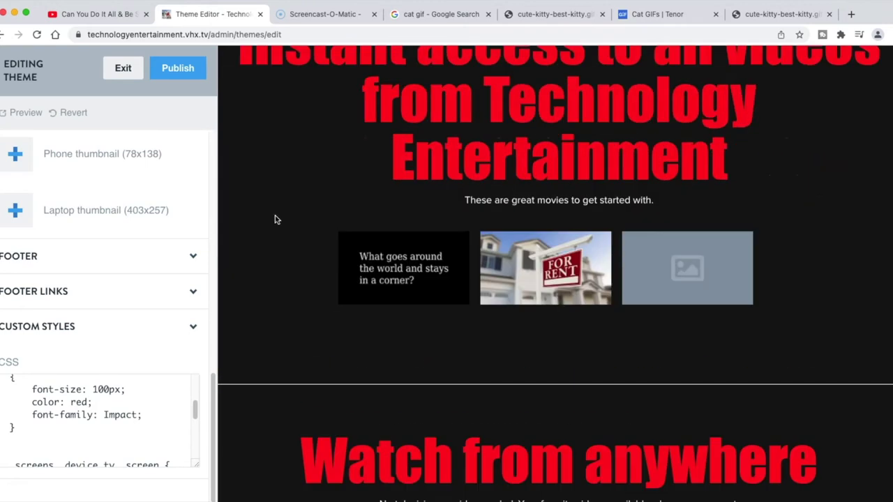
scroll(286, 227, "down", 8)
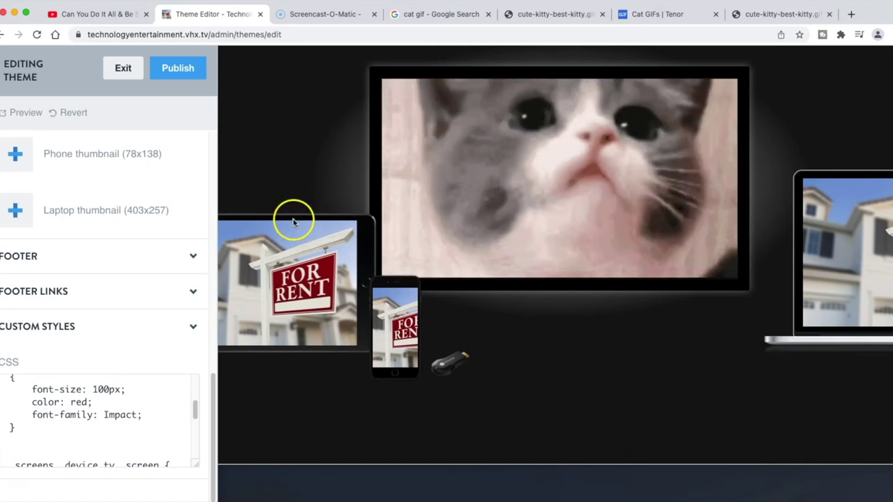
- Delete the extra blank line above the .screens .device.tv .screen rule in the custom CSS
scroll(56, 412, "down", 2)
left_click(9, 426)
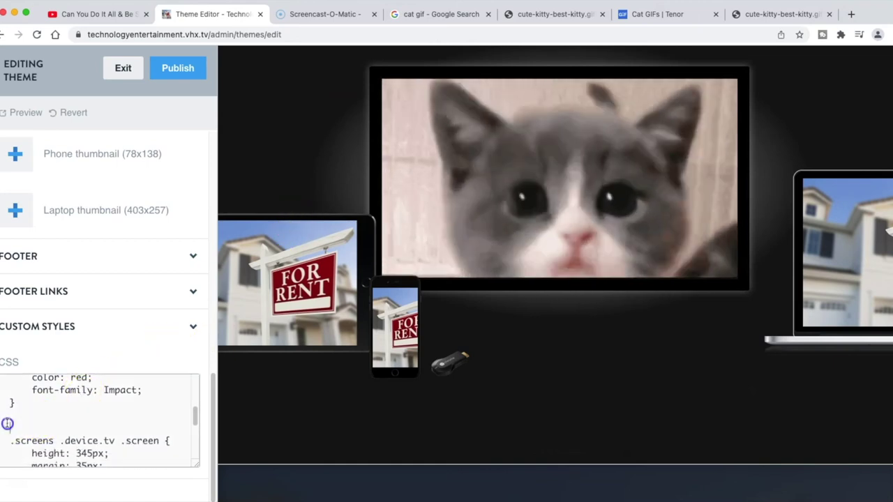
key("BackSpace")
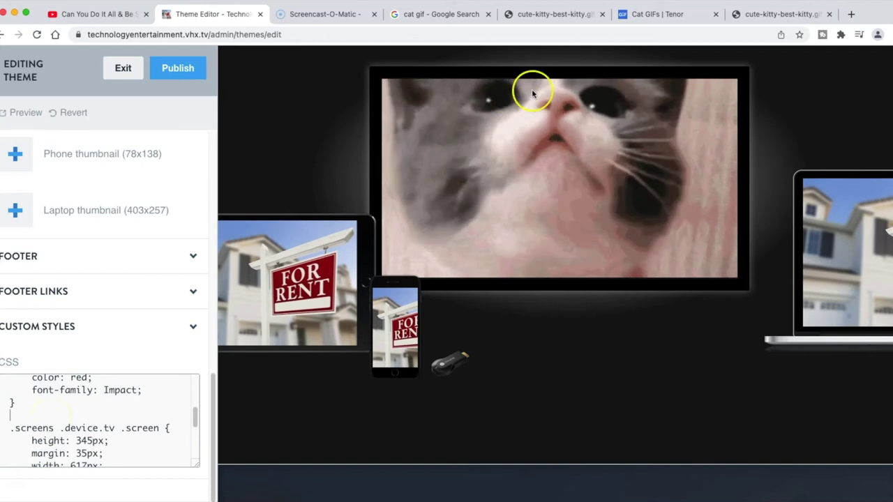
left_click(672, 17)
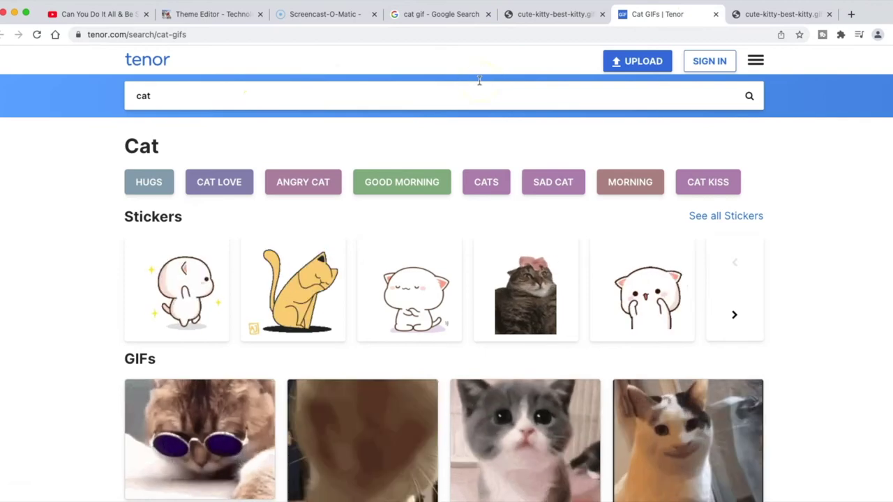
left_click(550, 14)
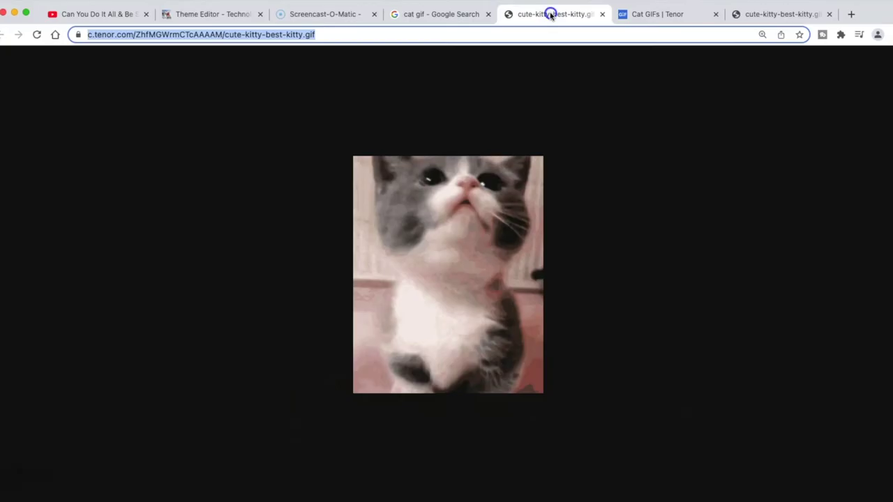
left_click(328, 15)
left_click(201, 14)
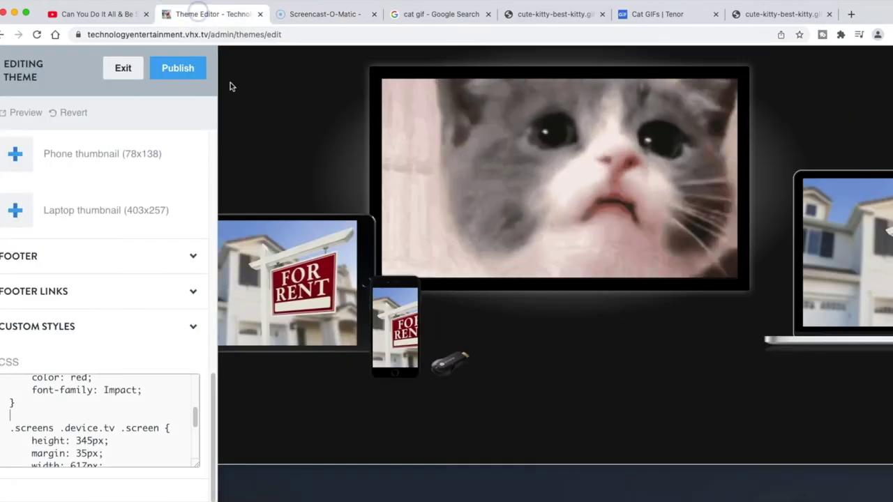
- Try to upload waterfall.gif as the TV thumbnail and dismiss the notification
scroll(115, 387, "up", 2)
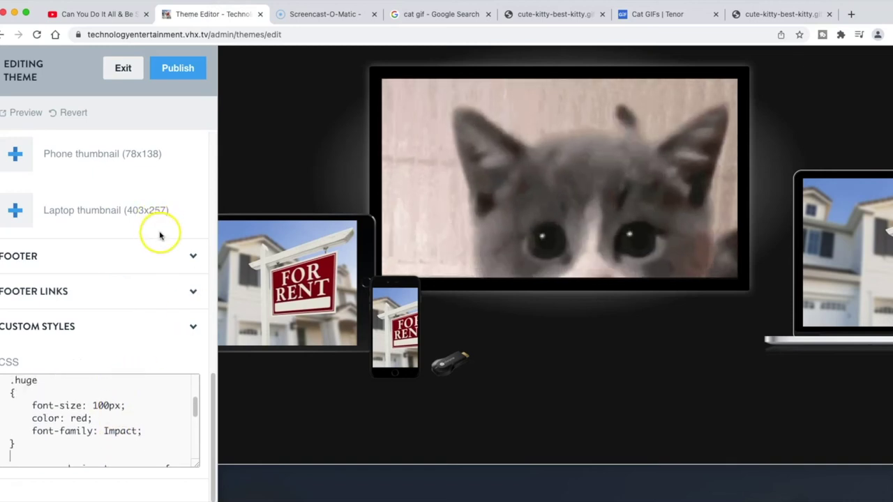
scroll(156, 235, "up", 5)
scroll(112, 265, "down", 3)
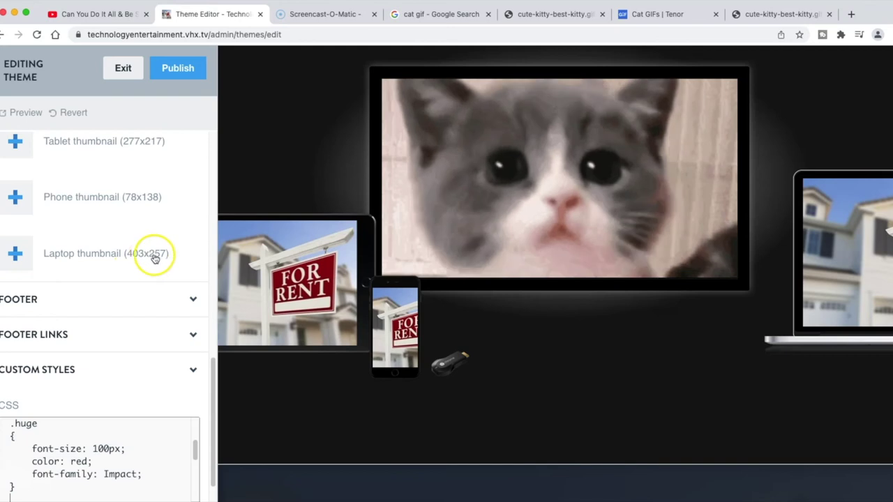
scroll(126, 253, "up", 5)
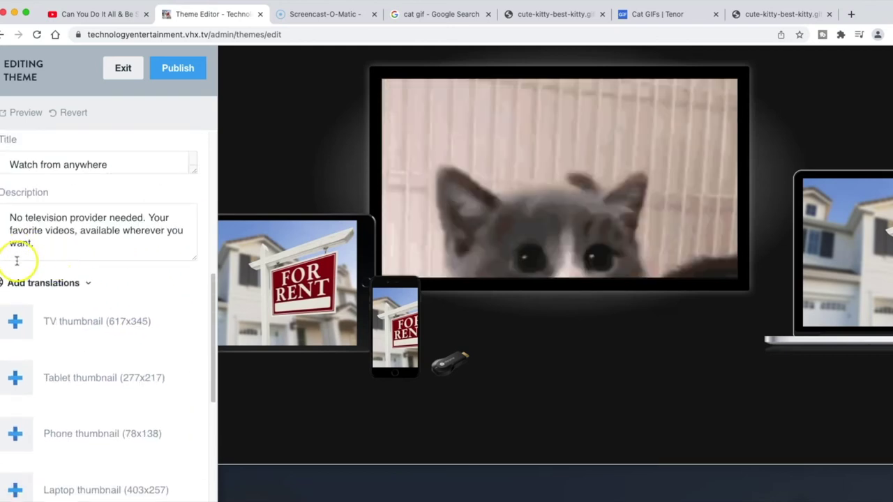
scroll(16, 256, "down", 3)
left_click(15, 173)
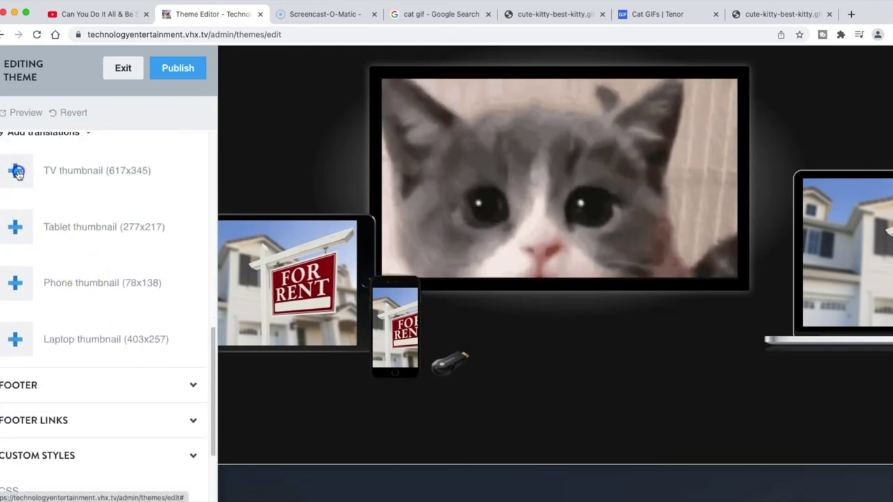
scroll(389, 273, "down", 1)
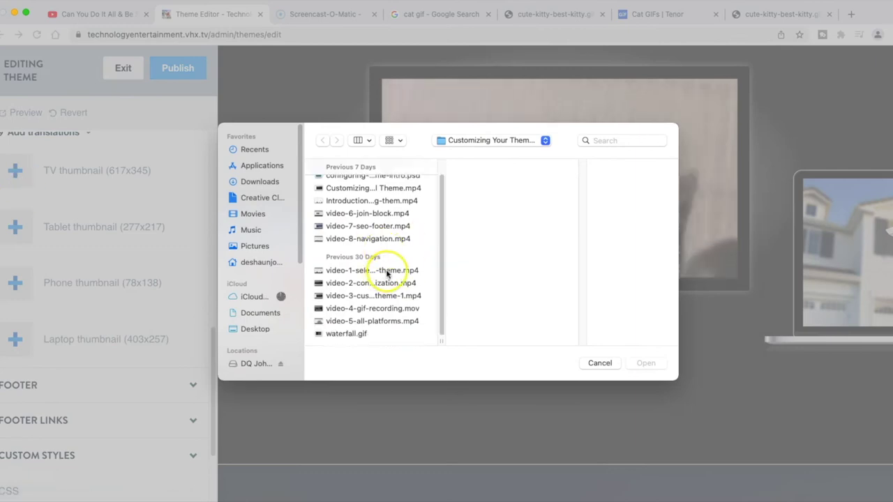
left_click(359, 334)
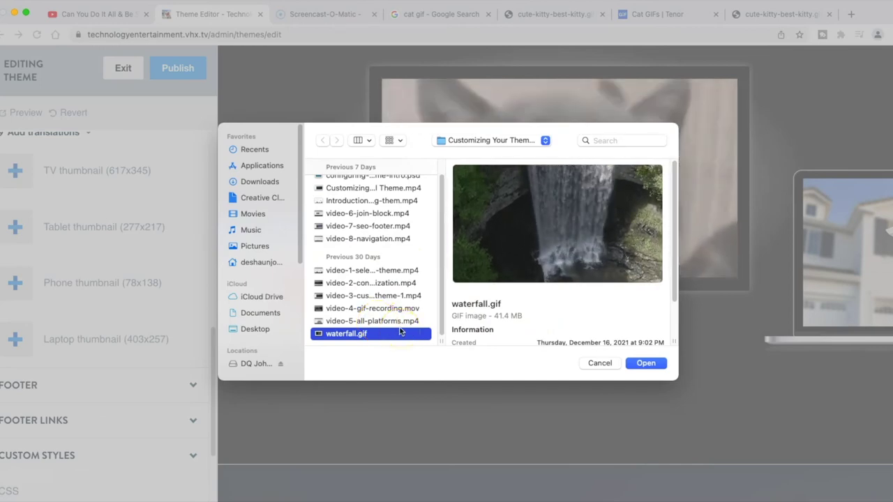
left_click(646, 363)
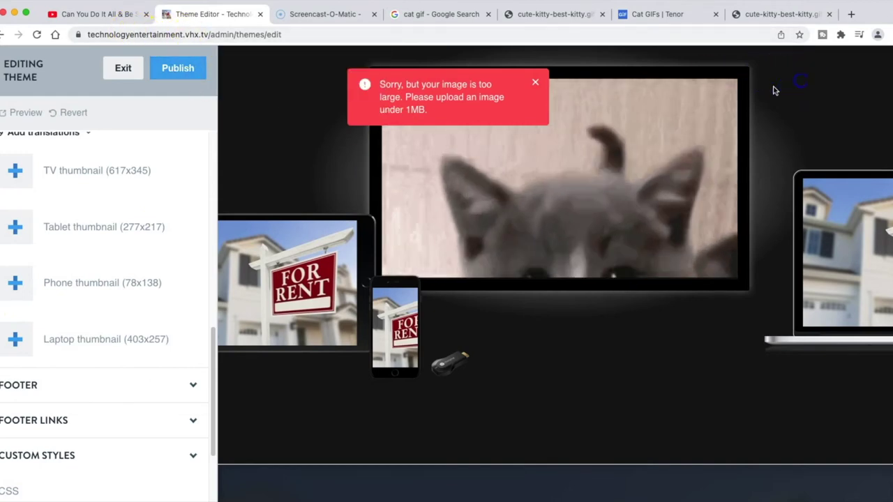
left_click(536, 82)
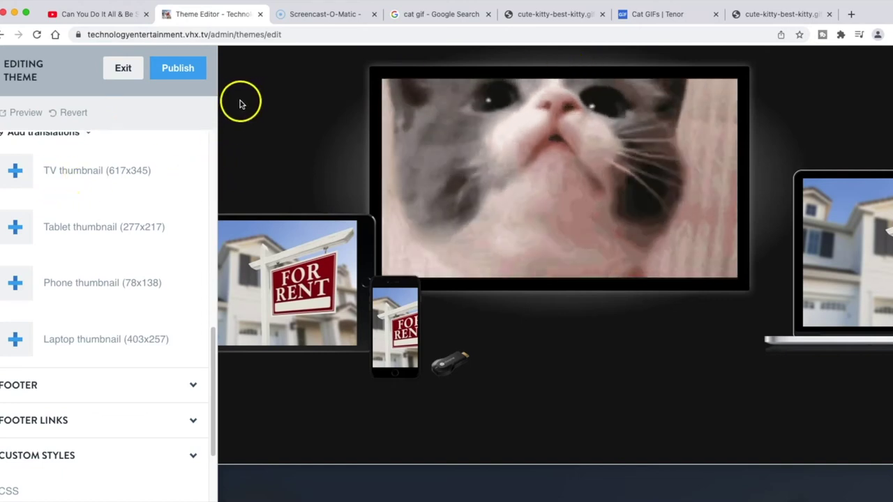
- Check the downloaded cute-kitty-best-kitty.gif in the Downloads folder and return to the theme editor in the browser
key("super+Tab")
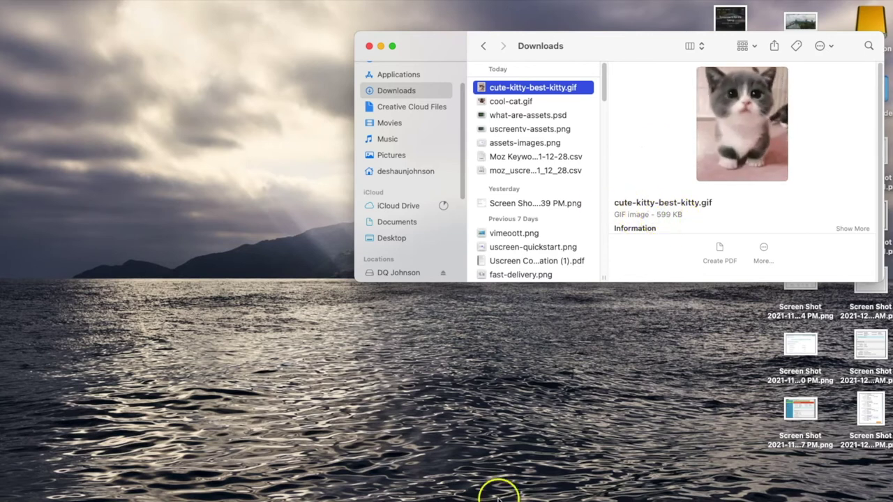
mouse_move(479, 480)
left_click(357, 480)
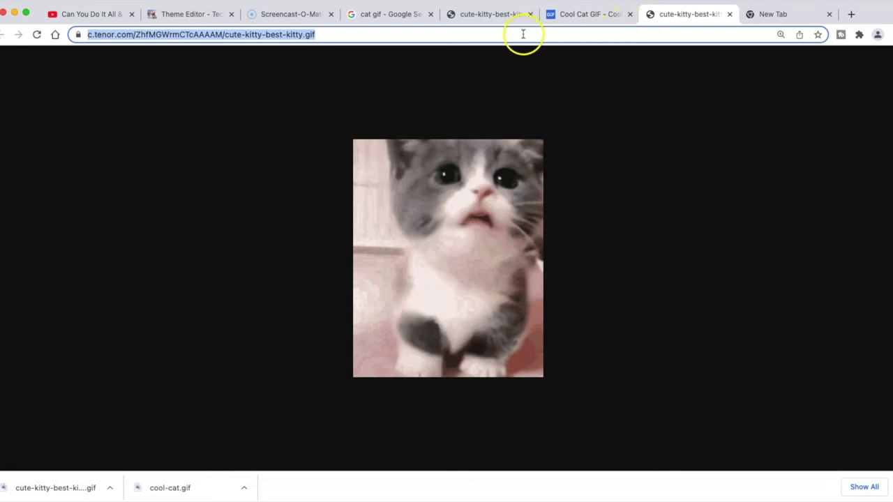
left_click(487, 15)
left_click(281, 15)
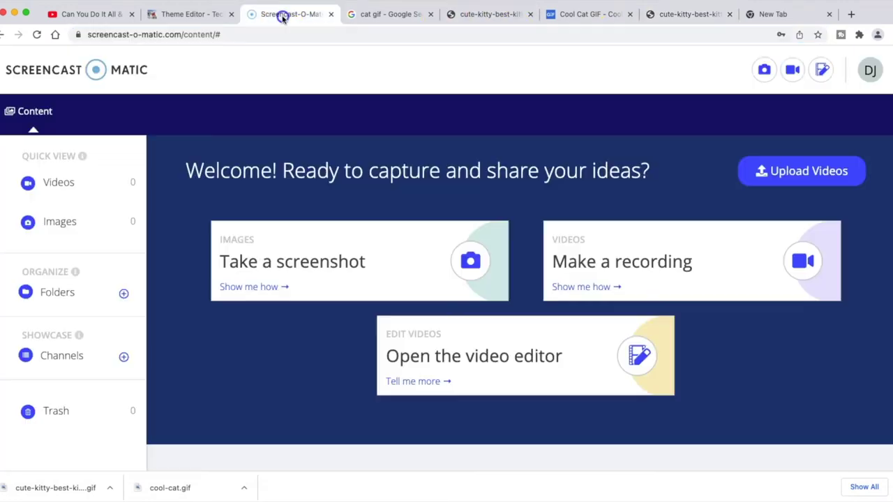
left_click(178, 14)
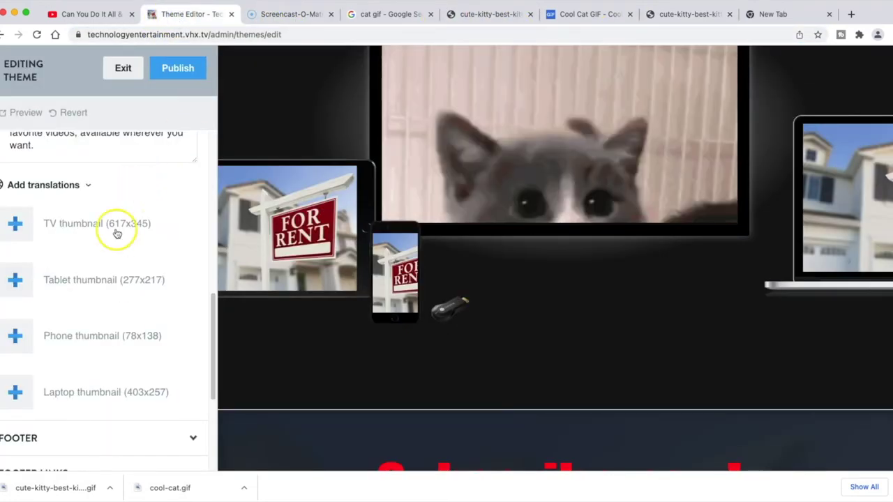
- Upload cute-kitty-best-kitty.gif from the Downloads folder as the phone thumbnail
left_click(20, 227)
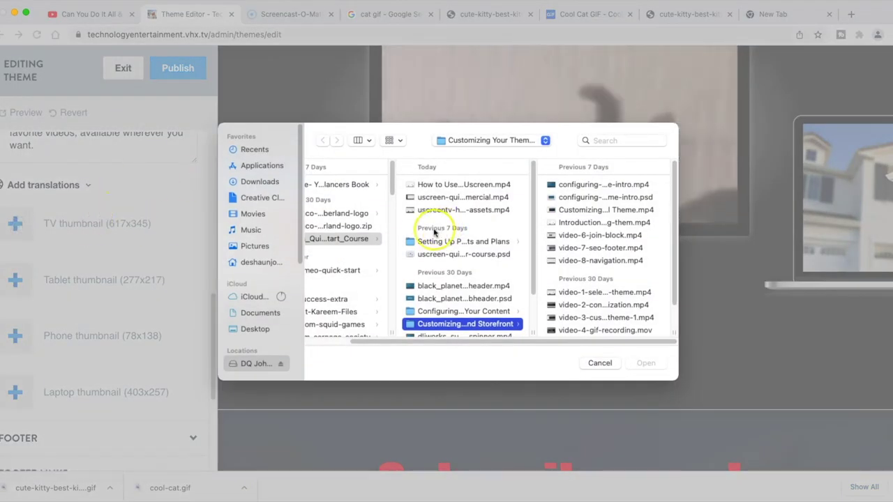
left_click(599, 362)
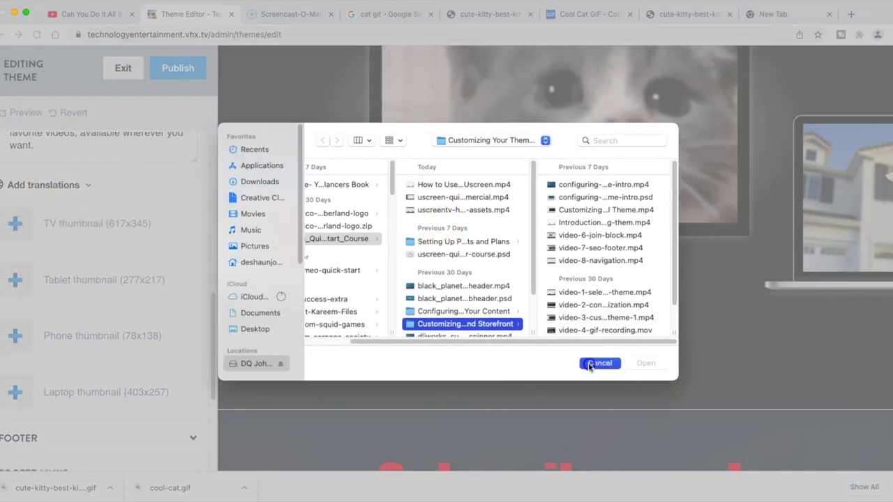
left_click(14, 339)
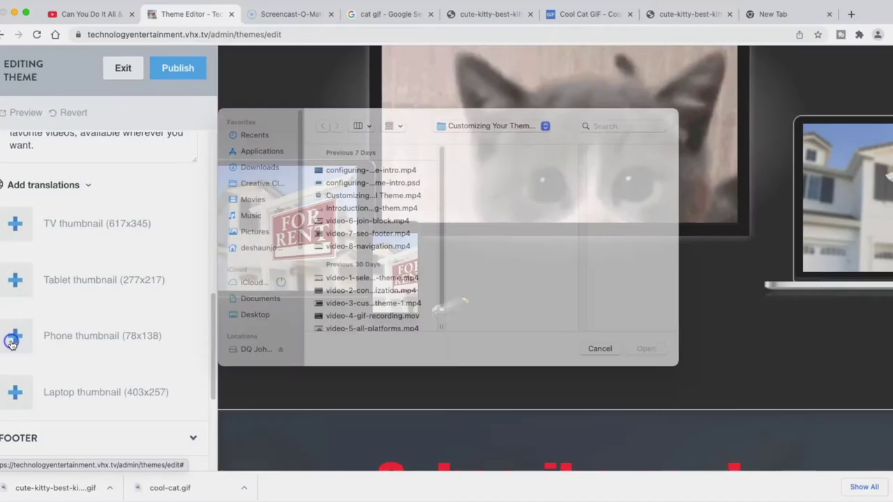
scroll(409, 327, "down", 1)
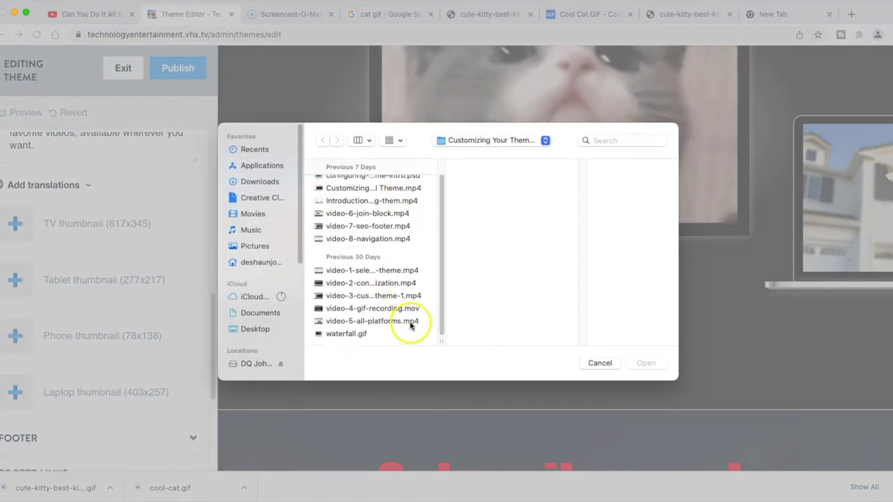
left_click(258, 182)
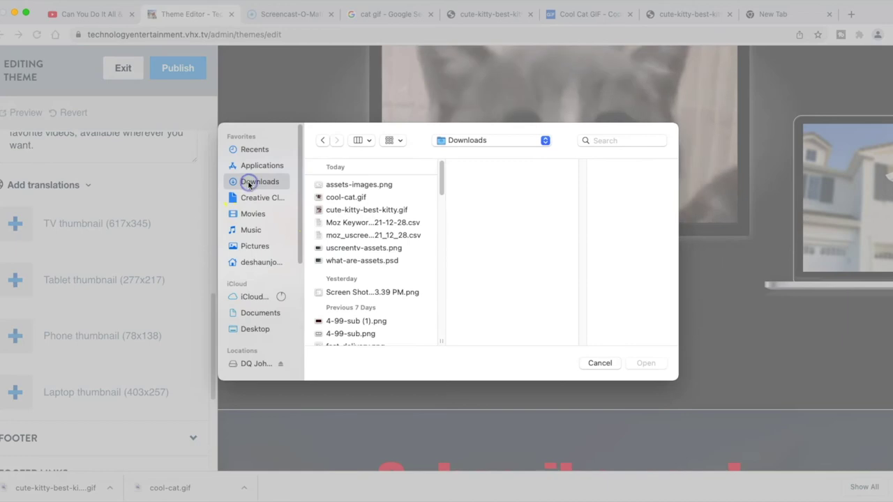
left_click(342, 211)
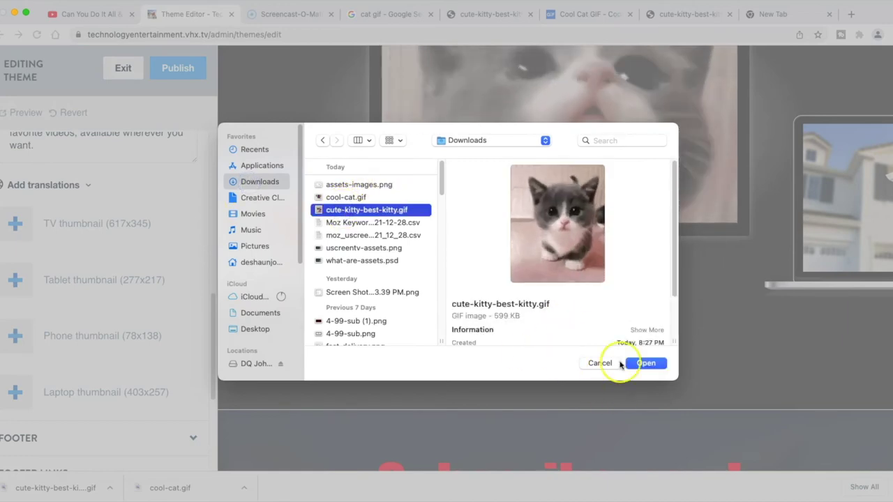
left_click(646, 364)
left_click(413, 424)
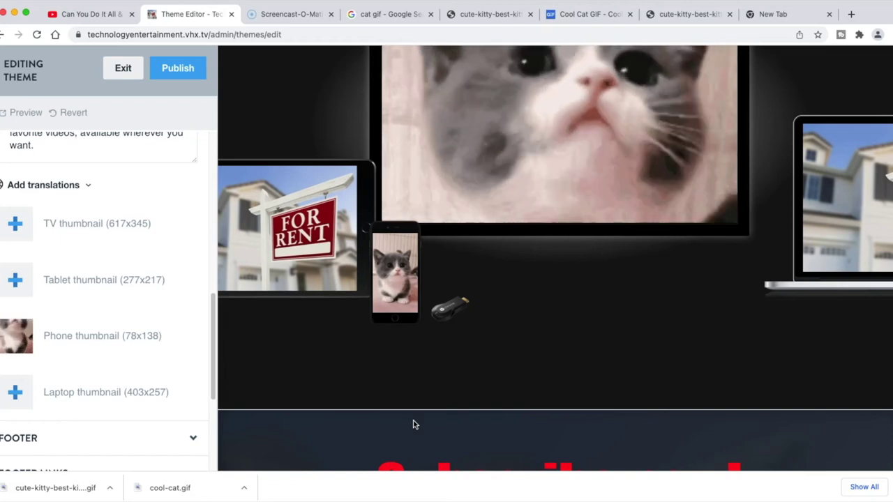
- Upload cute-kitty-best-kitty.gif from the Downloads folder as the tablet thumbnail
left_click(15, 280)
scroll(379, 279, "down", 10)
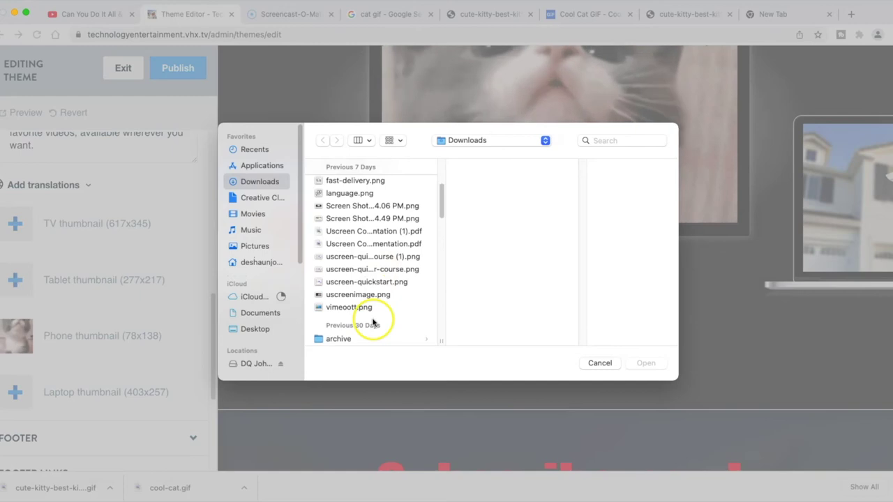
scroll(370, 234, "up", 10)
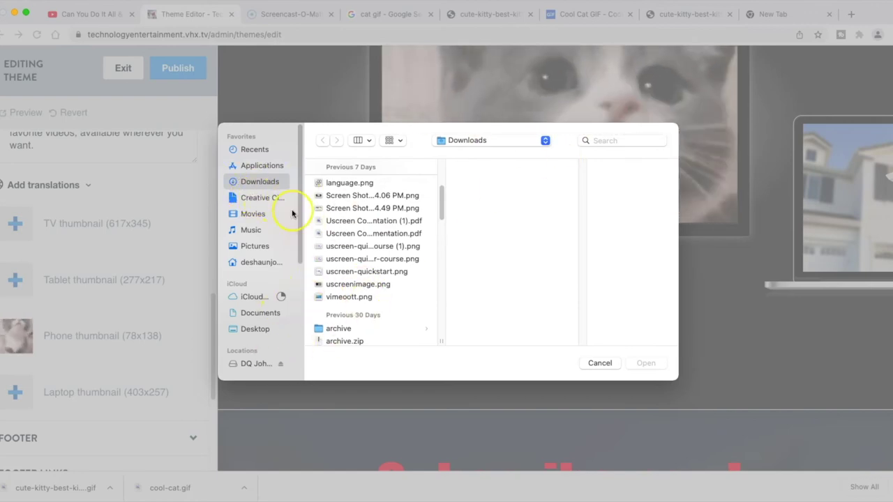
scroll(374, 236, "up", 5)
left_click(356, 210)
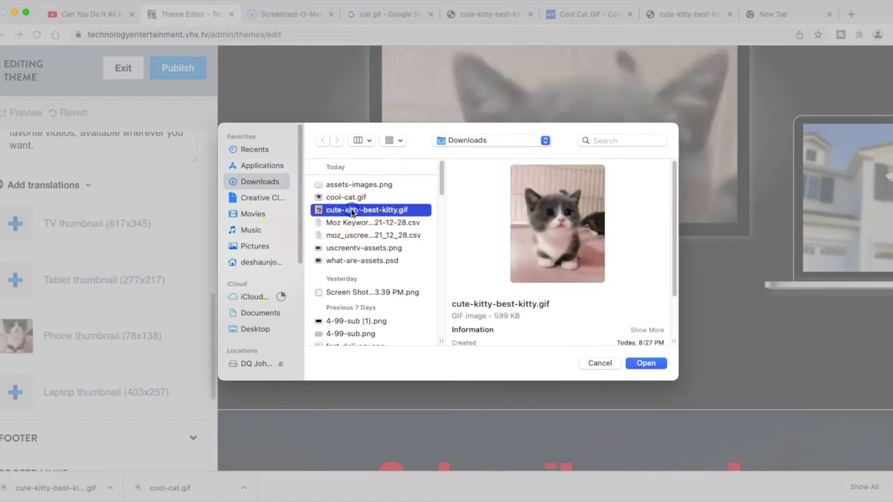
left_click(646, 366)
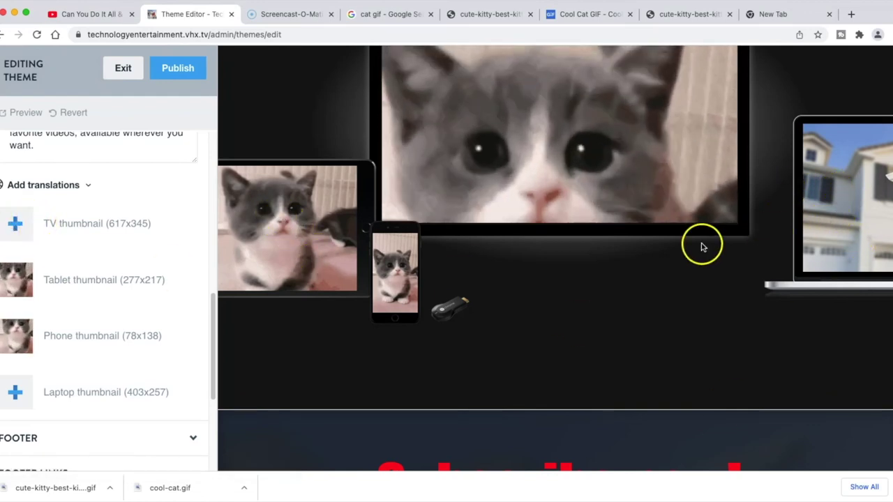
- Upload cute-kitty-best-kitty.gif from the Downloads folder as the laptop thumbnail
left_click(16, 389)
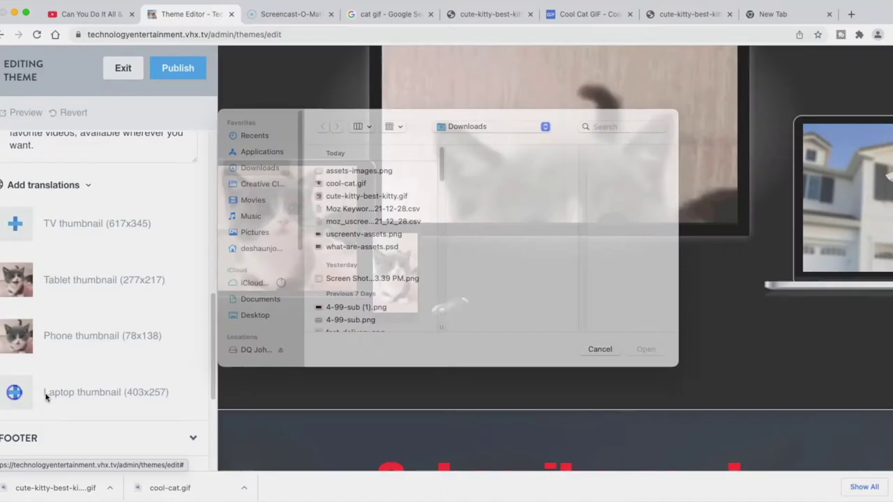
left_click(358, 210)
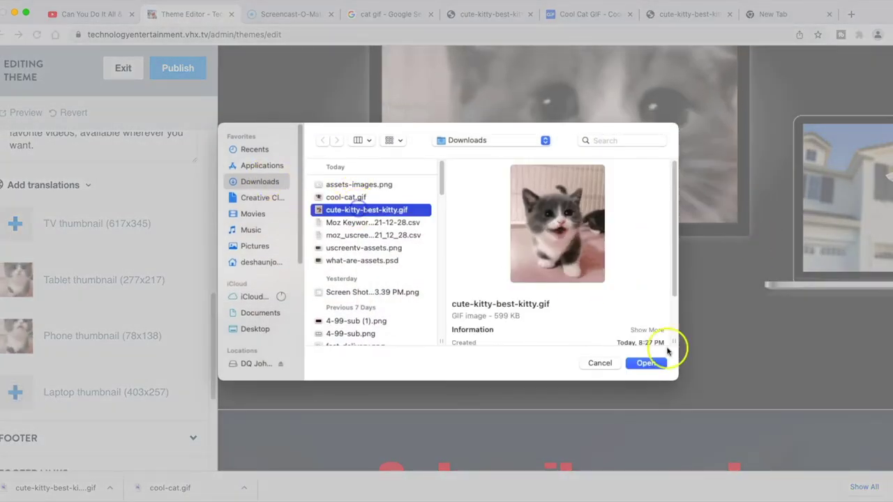
left_click(643, 364)
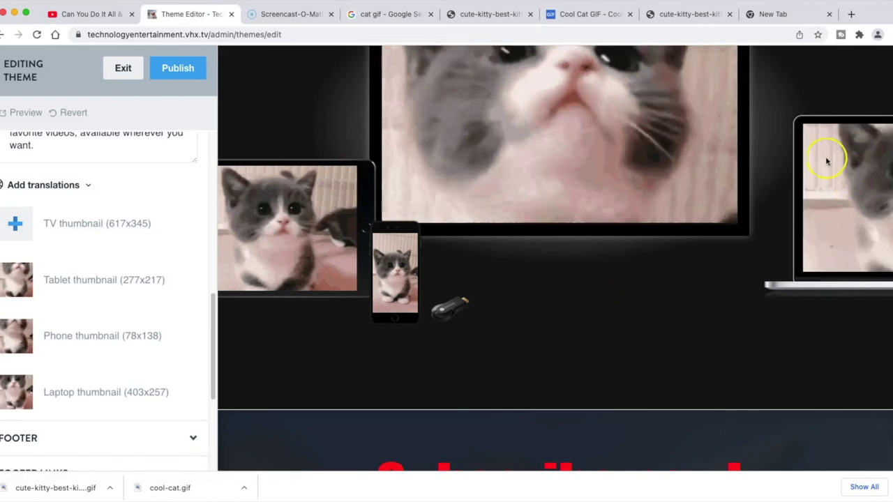
- Examine the kitten GIFs on the TV, tablet, phone and laptop mockups and the rest of the page preview
scroll(297, 239, "up", 1)
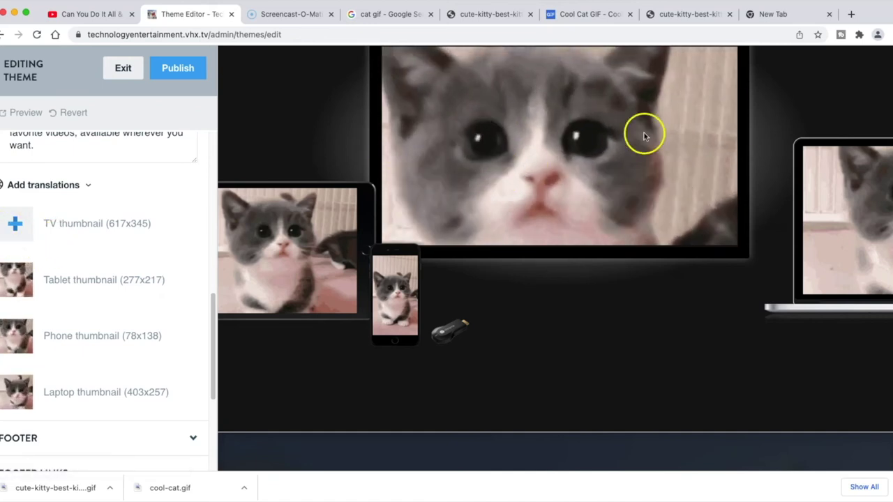
scroll(612, 221, "up", 4)
scroll(572, 237, "down", 1)
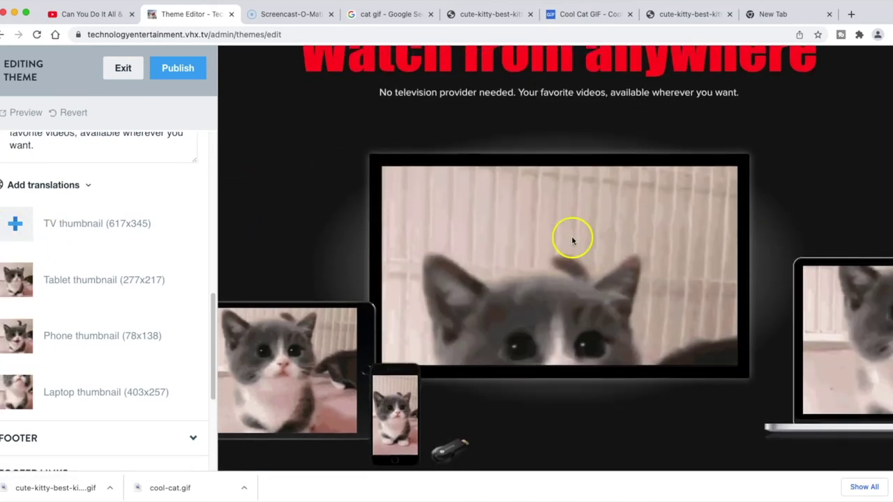
scroll(421, 314, "up", 4)
scroll(530, 323, "down", 5)
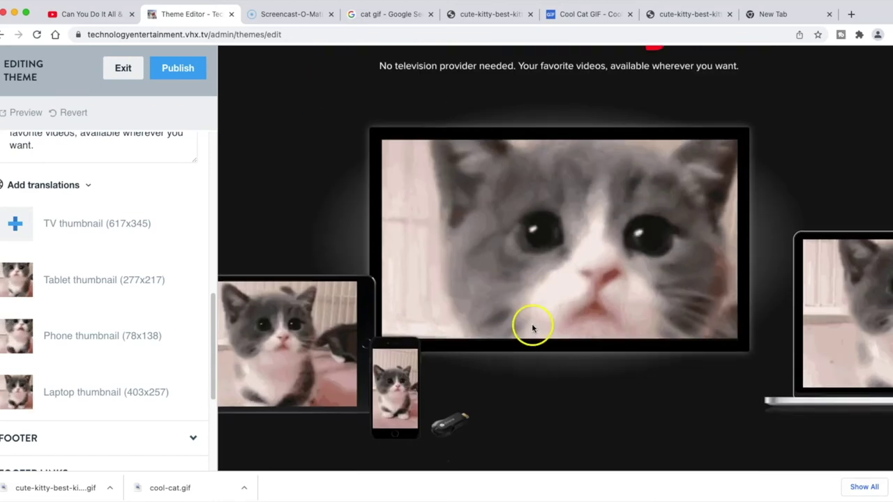
scroll(569, 258, "down", 1)
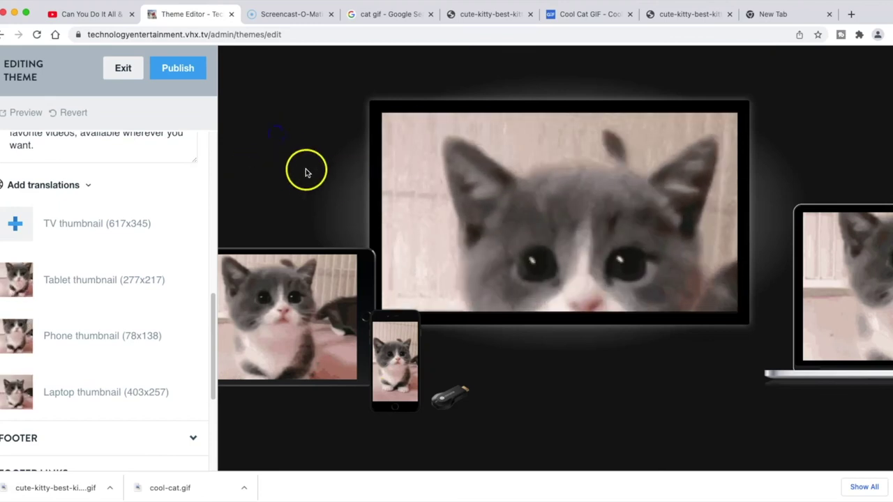
scroll(350, 326, "down", 5)
scroll(351, 326, "up", 15)
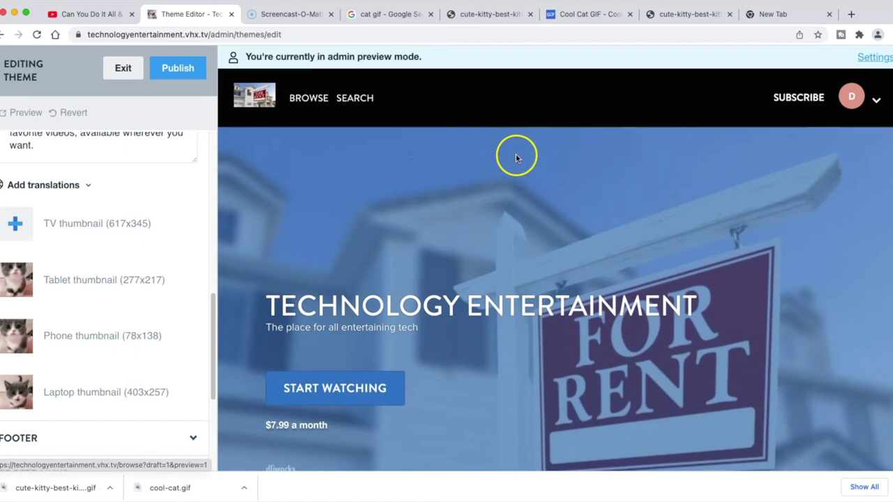
scroll(452, 221, "down", 1)
scroll(452, 221, "down", 3)
scroll(456, 239, "up", 5)
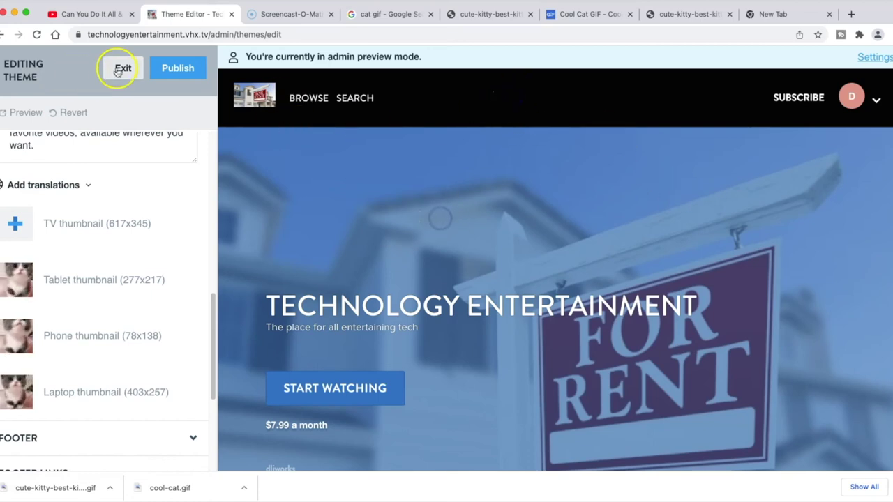
- Publish the theme changes and review the kitten GIFs on the device mockups of the live site
left_click(179, 69)
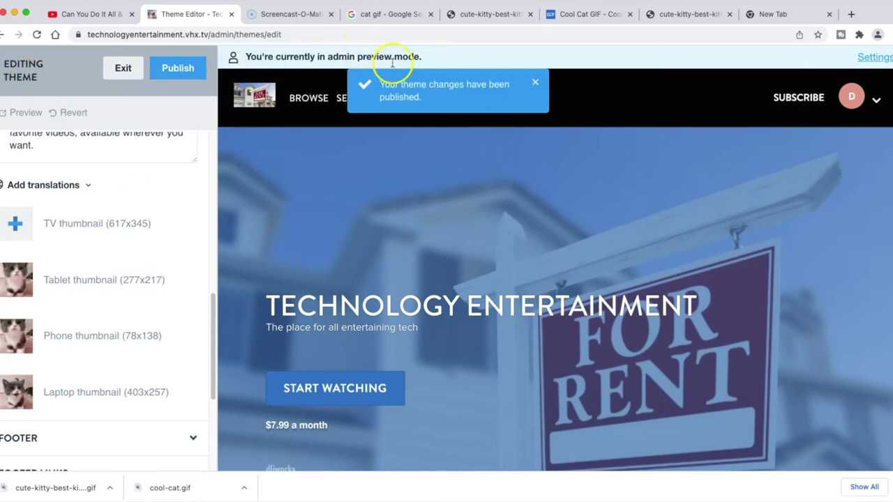
scroll(387, 310, "down", 10)
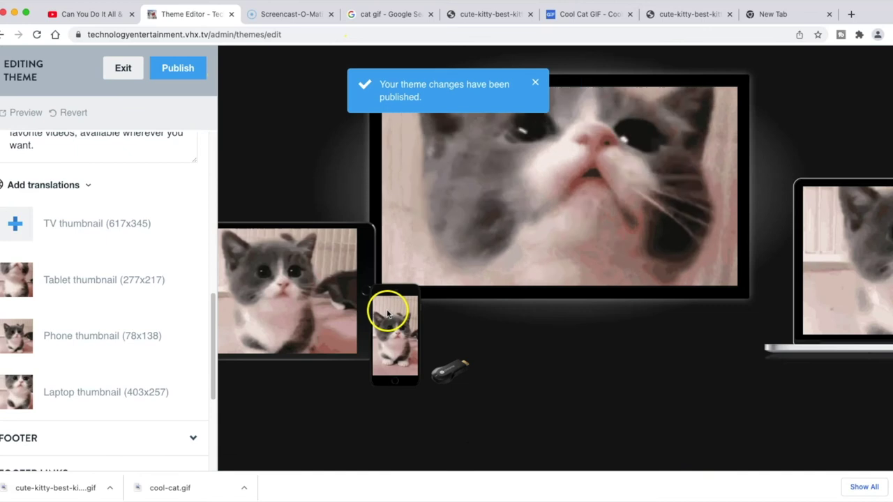
scroll(473, 362, "up", 15)
scroll(522, 344, "up", 3)
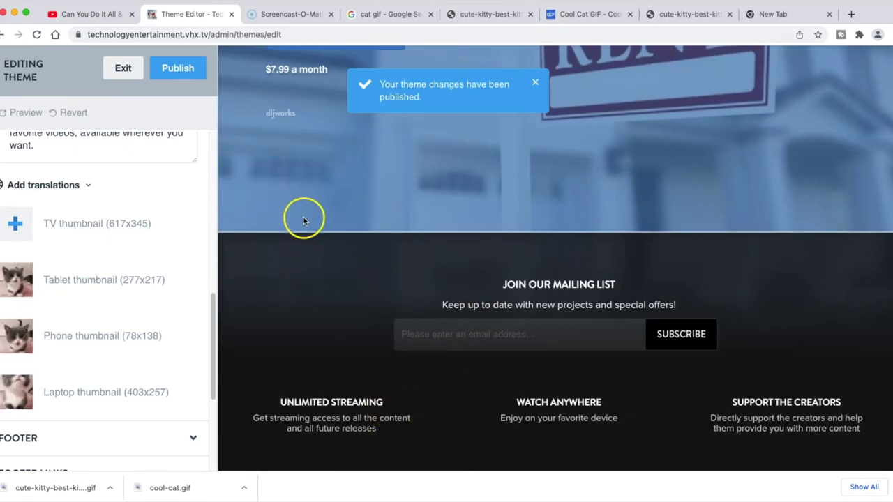
scroll(303, 222, "up", 5)
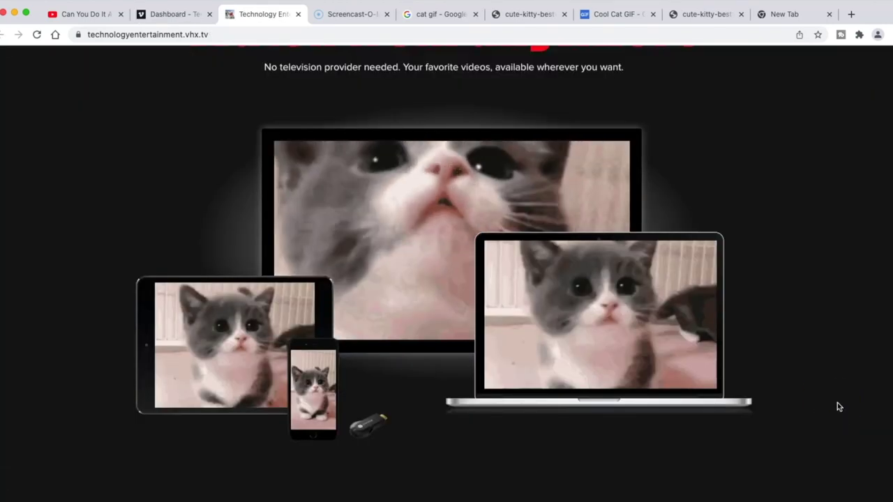
scroll(841, 419, "up", 3)
scroll(836, 411, "down", 4)
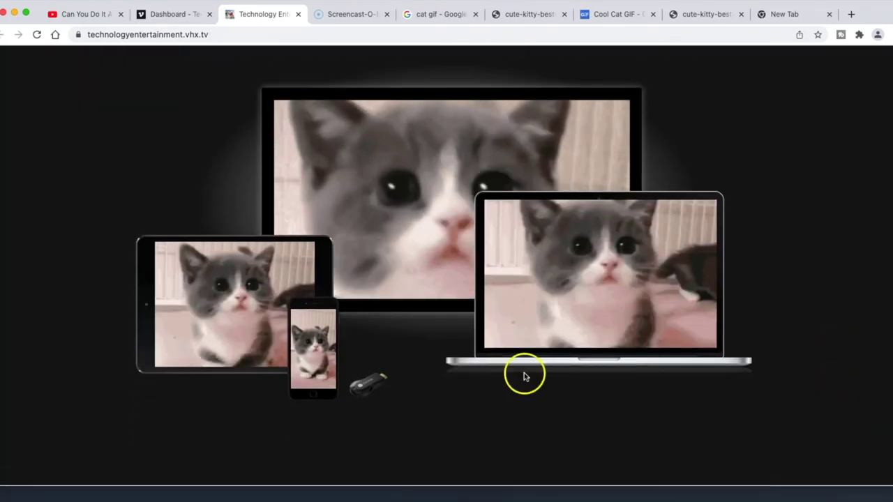
scroll(59, 363, "up", 1)
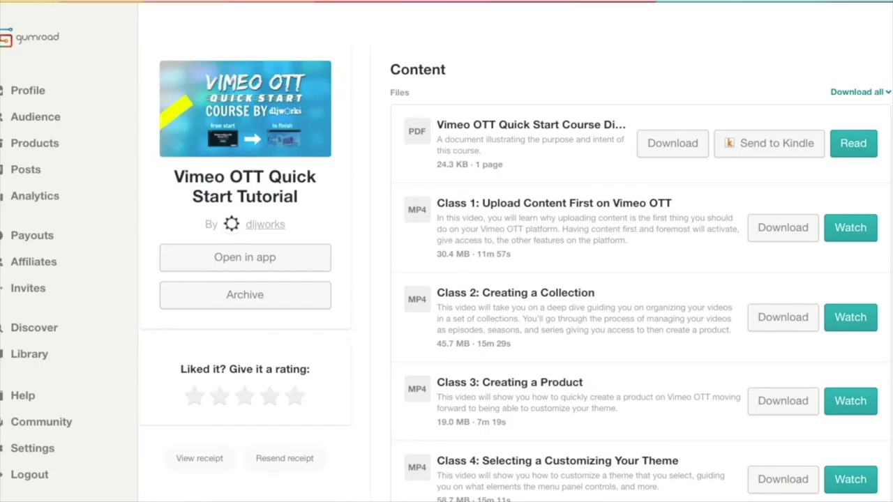
- Look through the Vimeo OTT Quick Start Tutorial class list on Gumroad and the Privacy Policy template in the site's customer agreements
scroll(516, 279, "down", 2)
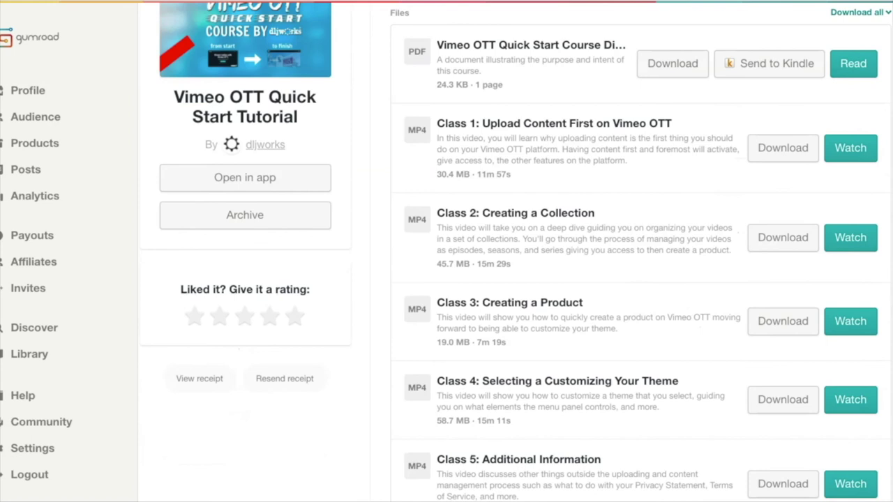
scroll(516, 279, "down", 2)
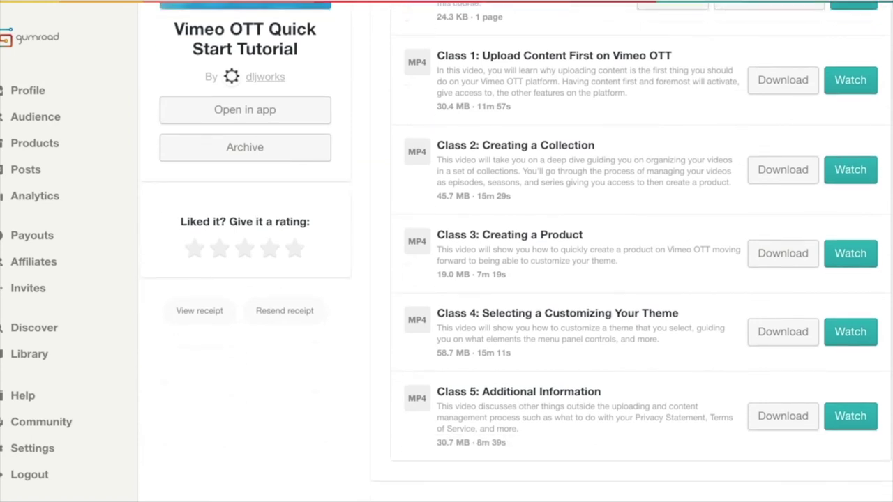
scroll(516, 279, "up", 3)
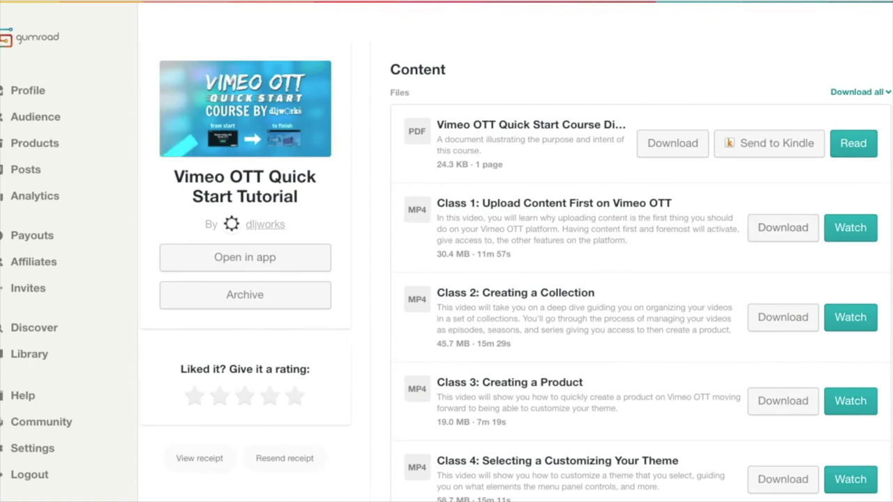
scroll(517, 269, "down", 1)
scroll(516, 269, "down", 1)
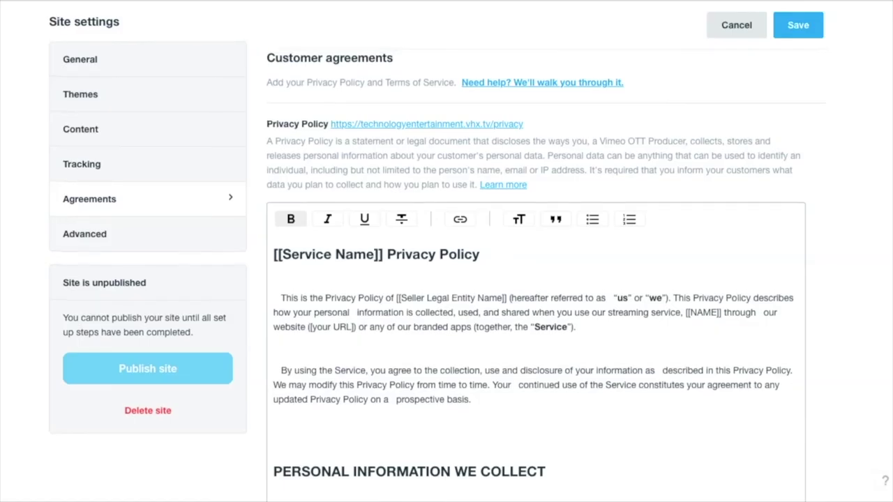
scroll(536, 293, "down", 2)
scroll(536, 279, "down", 5)
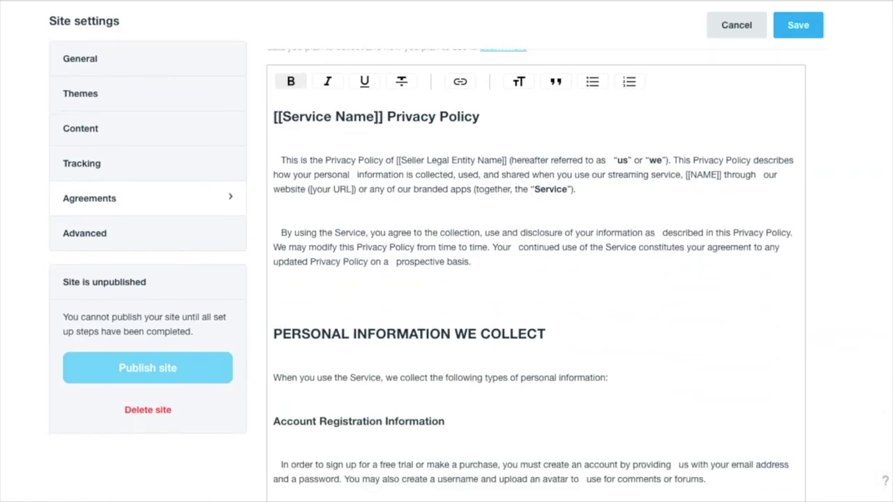
- Read through the rest of the Privacy Policy template in the site's agreements and look over the LegalZoom home page
scroll(536, 279, "down", 4)
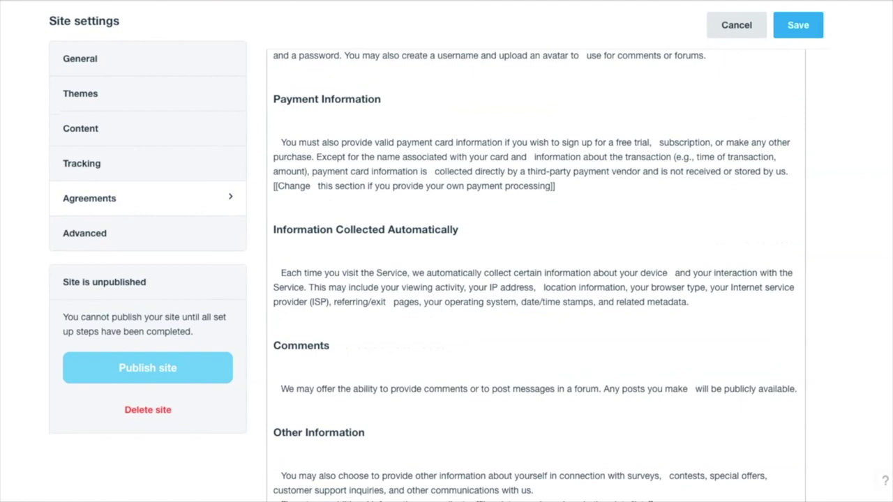
scroll(536, 279, "down", 7)
scroll(536, 280, "down", 13)
scroll(536, 279, "down", 14)
scroll(535, 279, "down", 6)
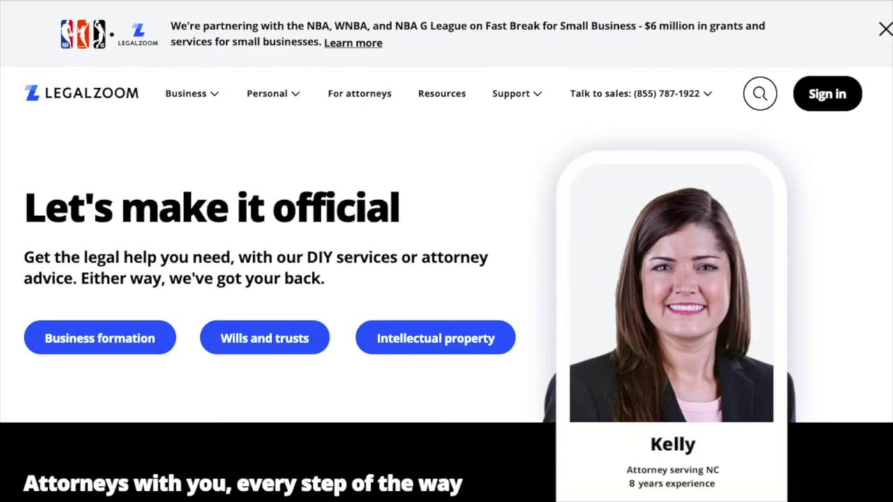
scroll(446, 279, "down", 10)
scroll(447, 280, "down", 1)
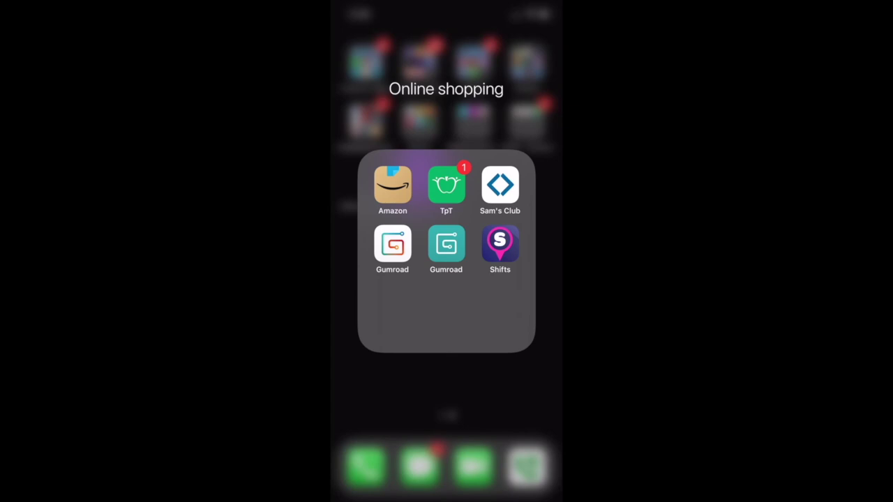
- Switch to the Gumroad mobile app and play the Creating a Product on Gumroad video from the streaming video product in the library
left_click(392, 244)
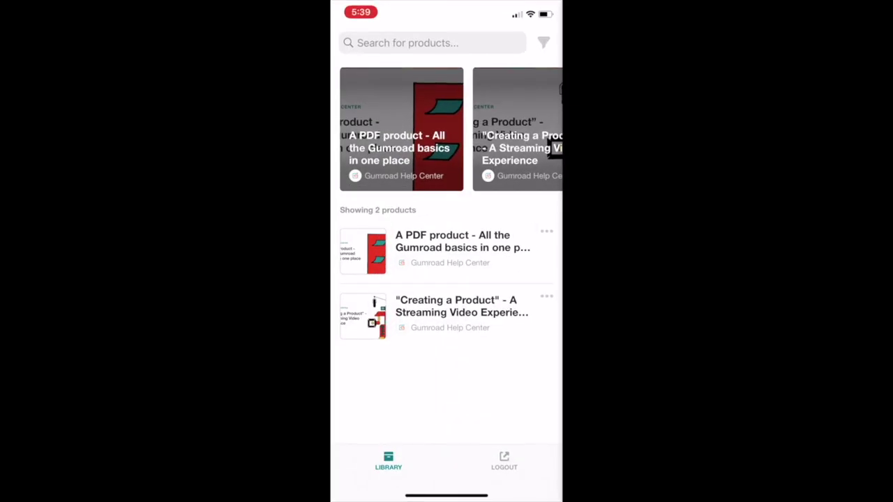
left_click(460, 307)
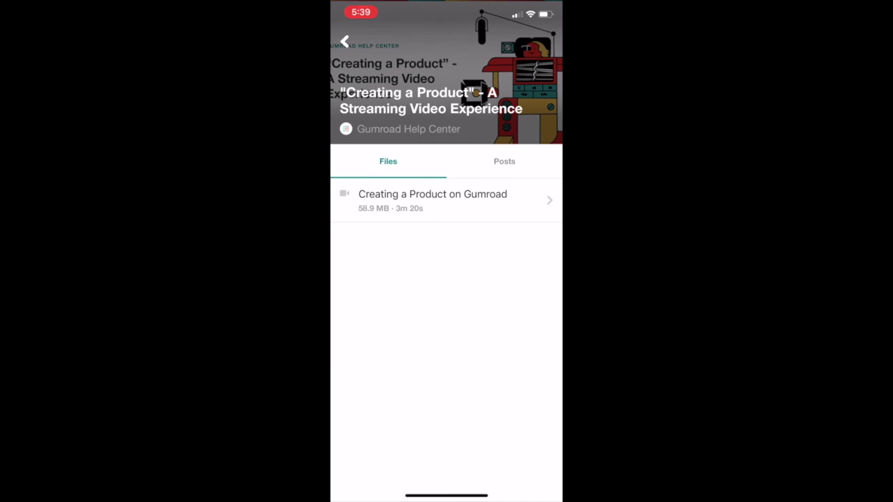
left_click(432, 201)
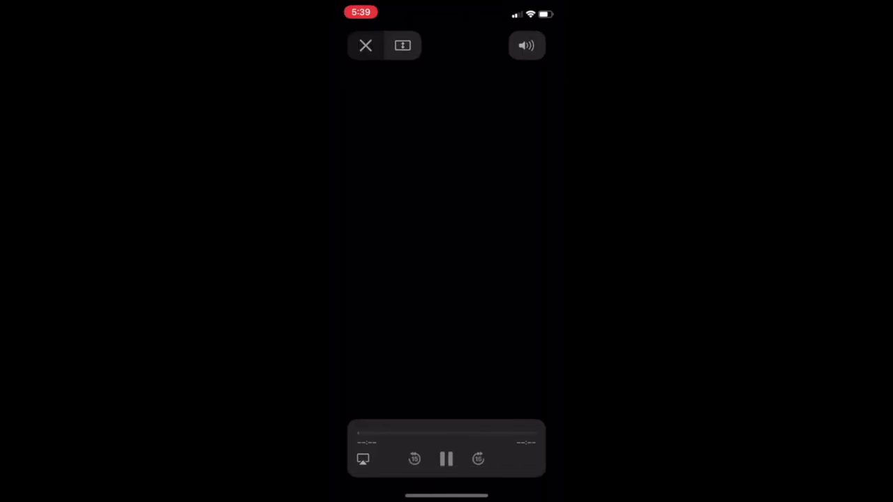